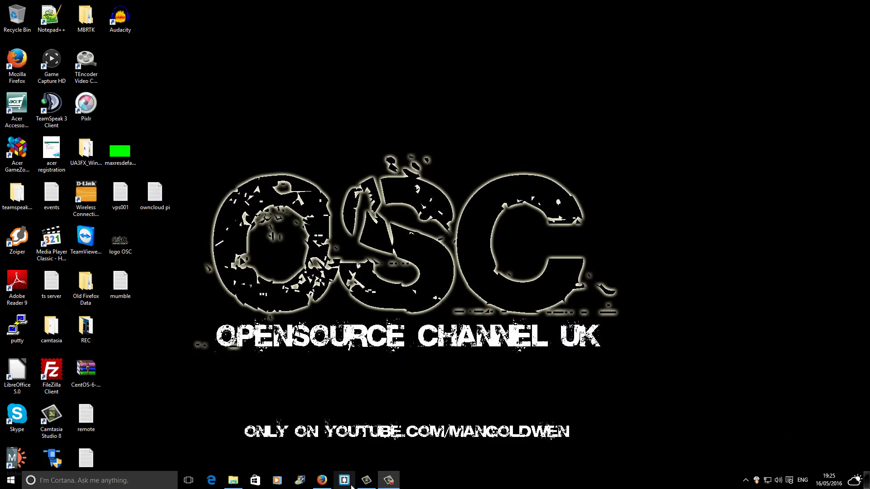
Step: In Firefox, open the channel's Google+ and Twitter pages in new tabs, then close both
{"action": "left_click", "coordinate": [325, 484]}
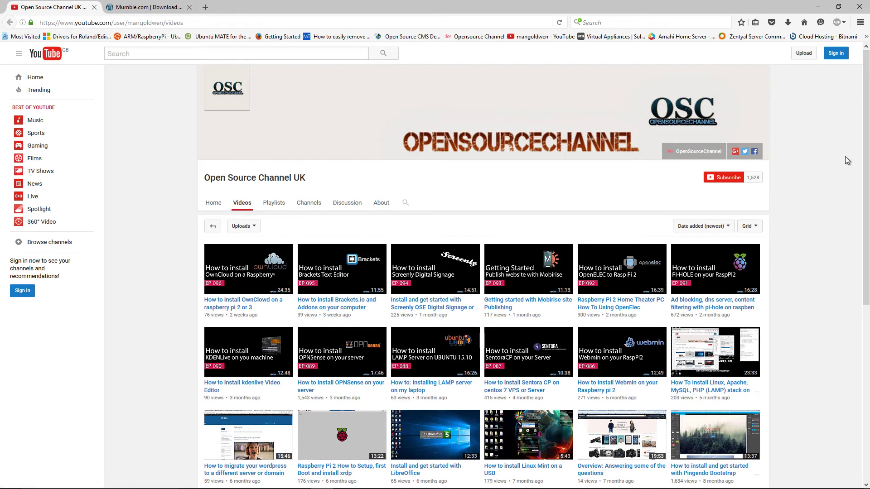
{"action": "left_click", "coordinate": [735, 156]}
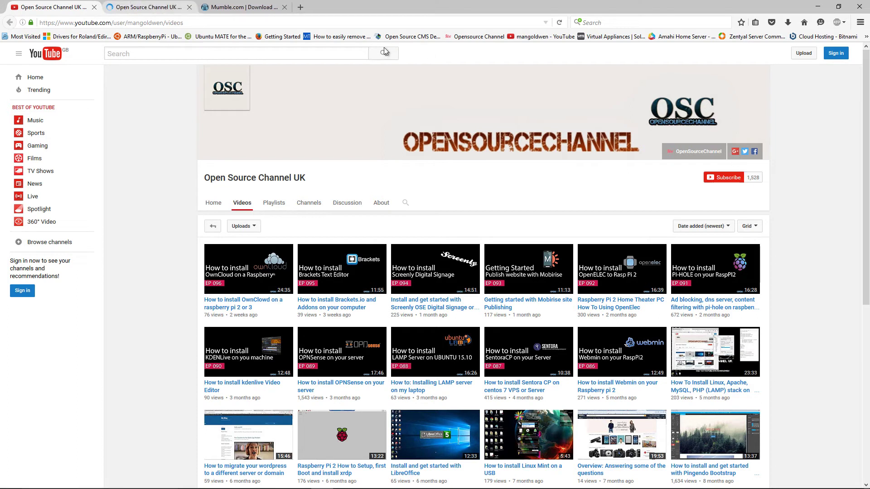
{"action": "left_click", "coordinate": [745, 153]}
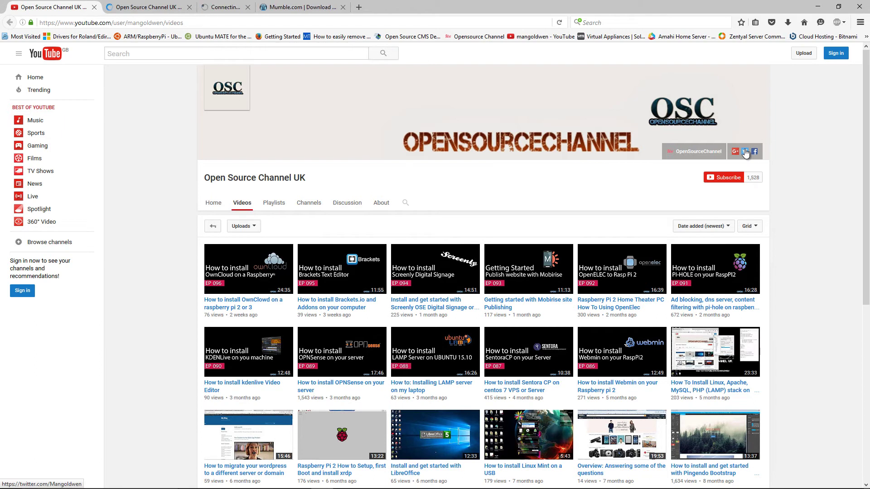
{"action": "left_click", "coordinate": [155, 7]}
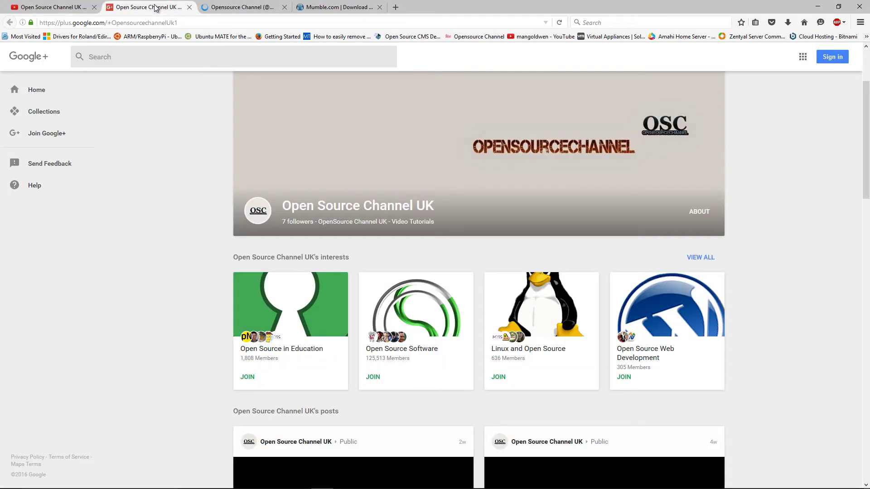
{"action": "left_click", "coordinate": [190, 8]}
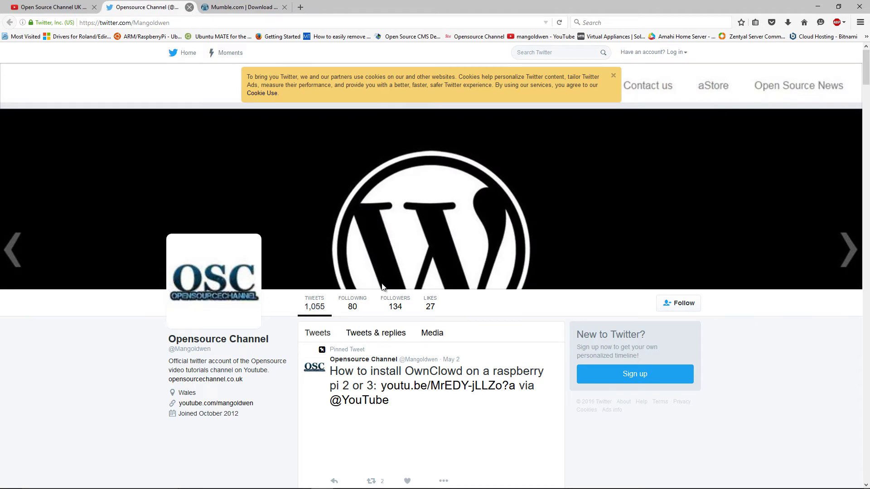
{"action": "left_click", "coordinate": [190, 7]}
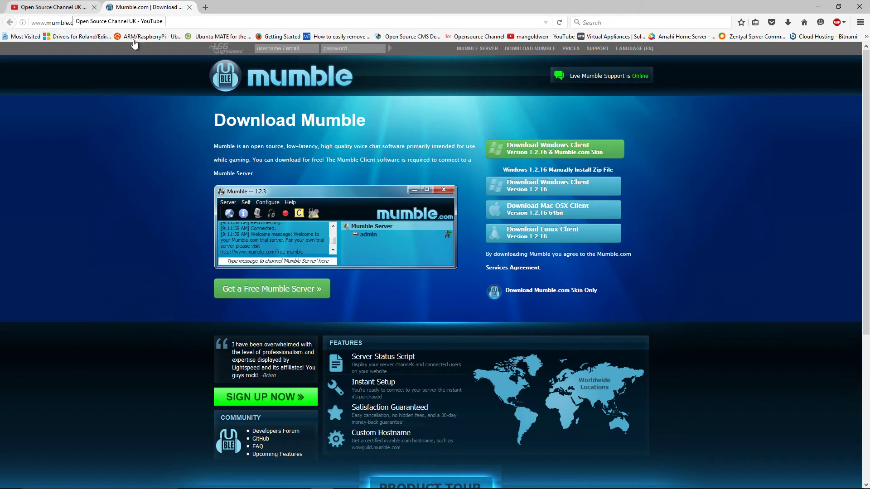
Step: Save the Windows client mumble-1.2.16_plus_MumbleComSkin.exe and show its entry in the Downloads library
{"action": "left_click", "coordinate": [559, 152]}
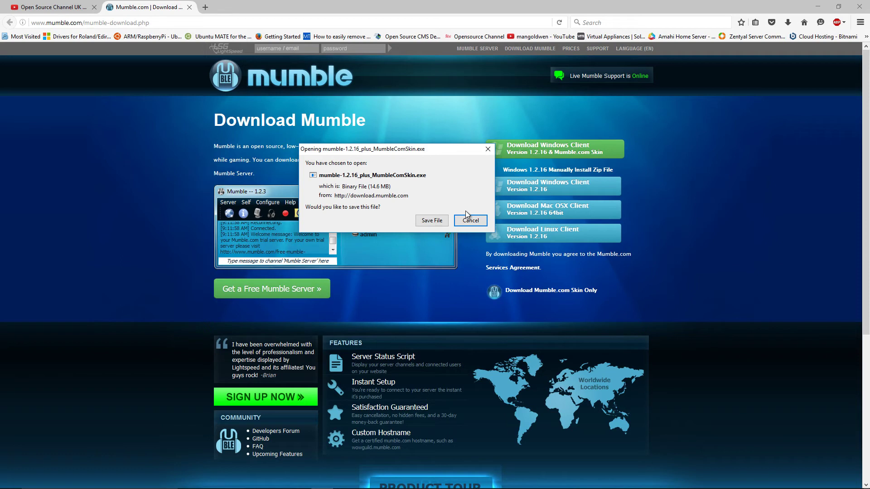
{"action": "left_click", "coordinate": [440, 220]}
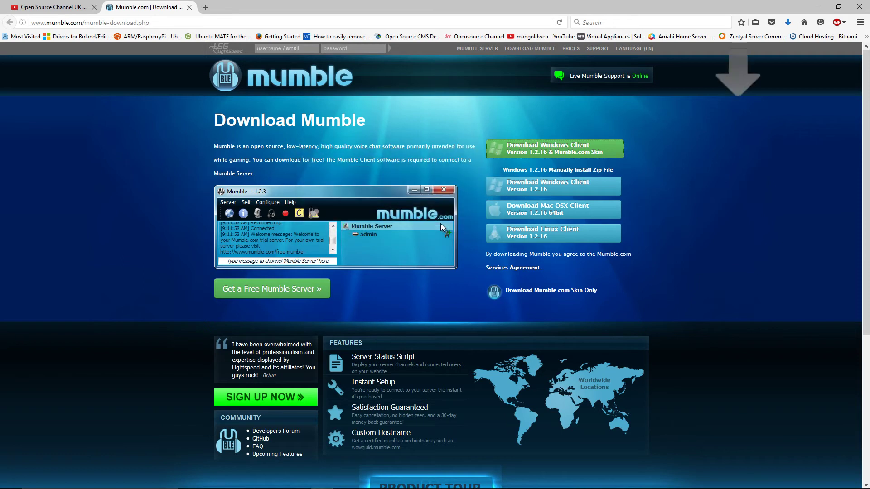
{"action": "left_click", "coordinate": [788, 26]}
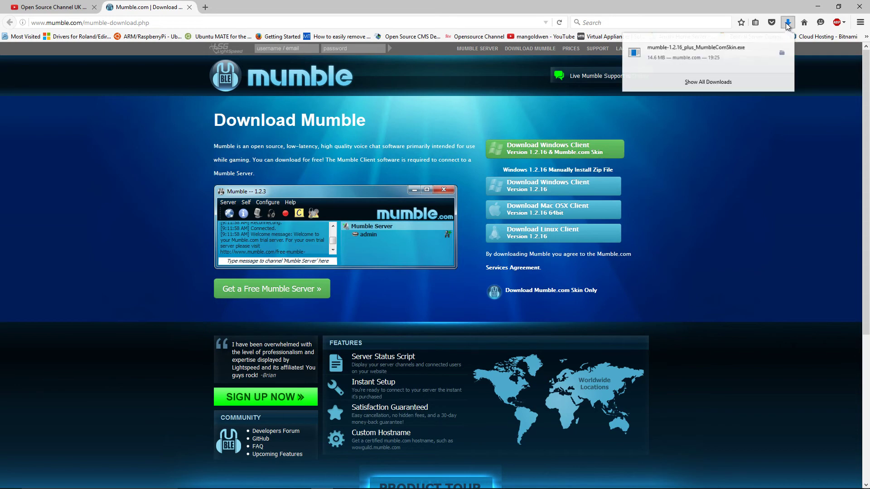
{"action": "left_click", "coordinate": [708, 89]}
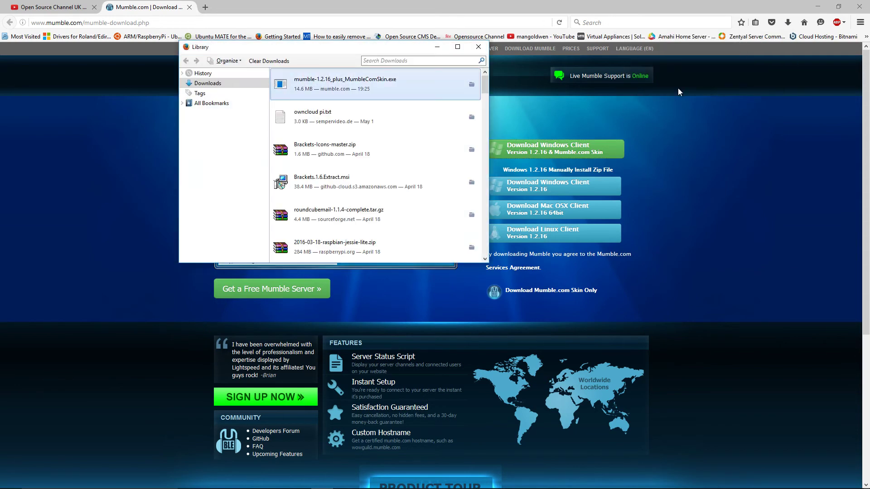
{"action": "right_click", "coordinate": [416, 95]}
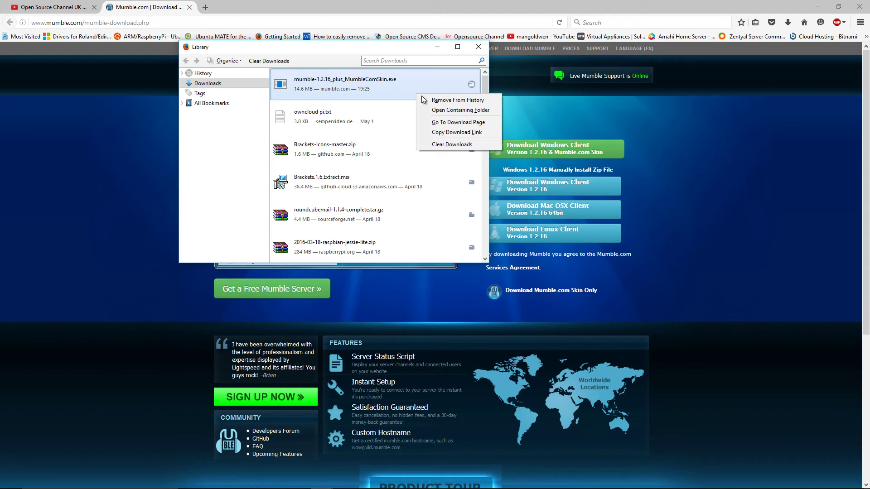
Step: Move the Mumble installer from the Downloads folder onto the desktop, then close Explorer
{"action": "left_click", "coordinate": [457, 110]}
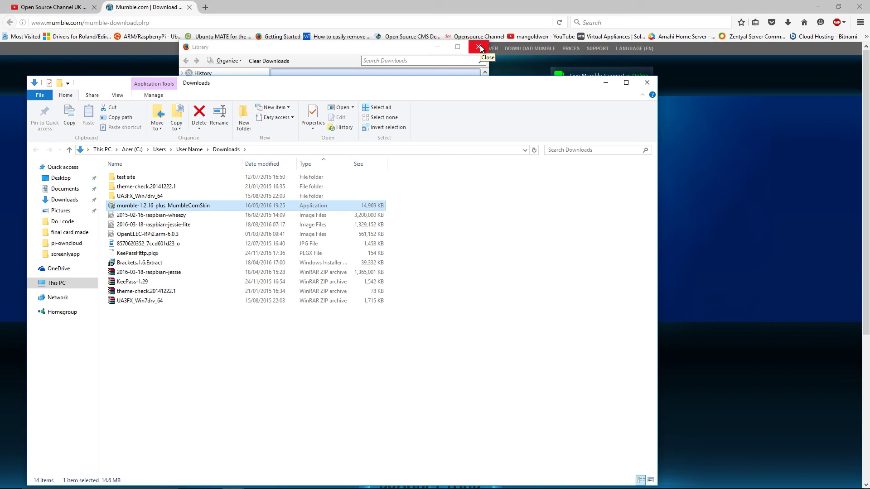
{"action": "left_click", "coordinate": [479, 47]}
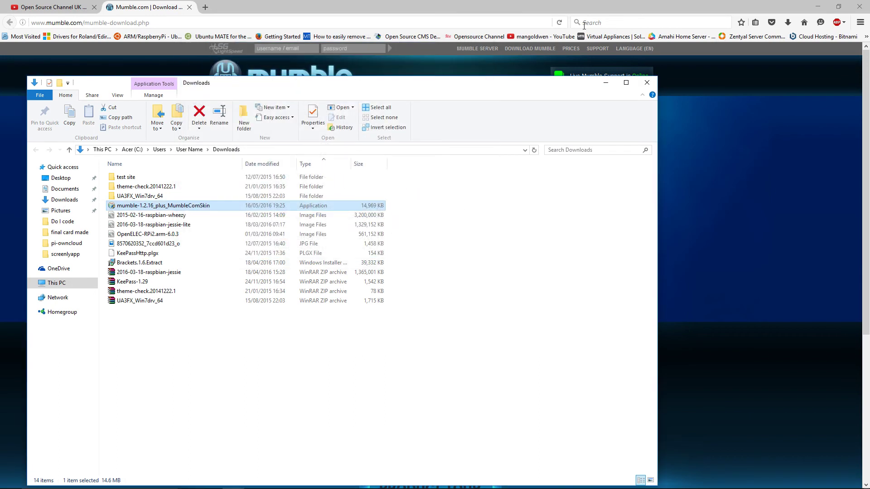
{"action": "left_click", "coordinate": [815, 10]}
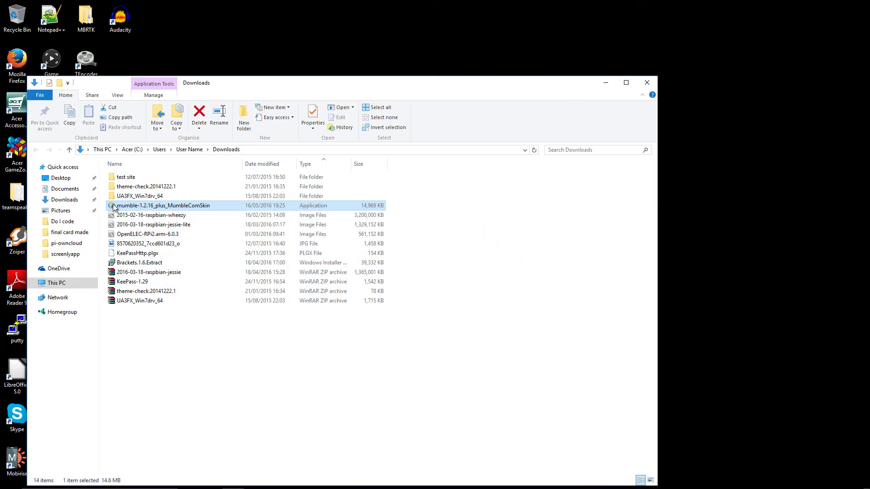
{"action": "left_click_drag", "start_coordinate": [112, 207], "coordinate": [705, 246]}
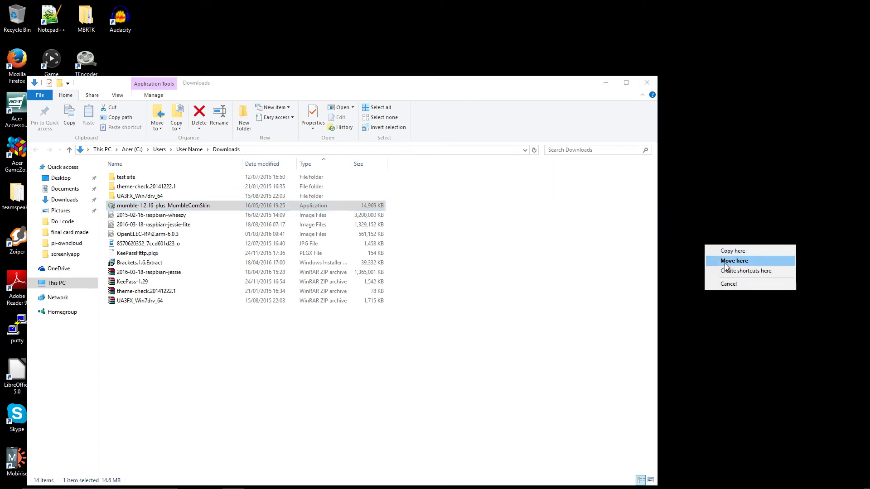
{"action": "left_click", "coordinate": [725, 260]}
{"action": "left_click", "coordinate": [407, 364]}
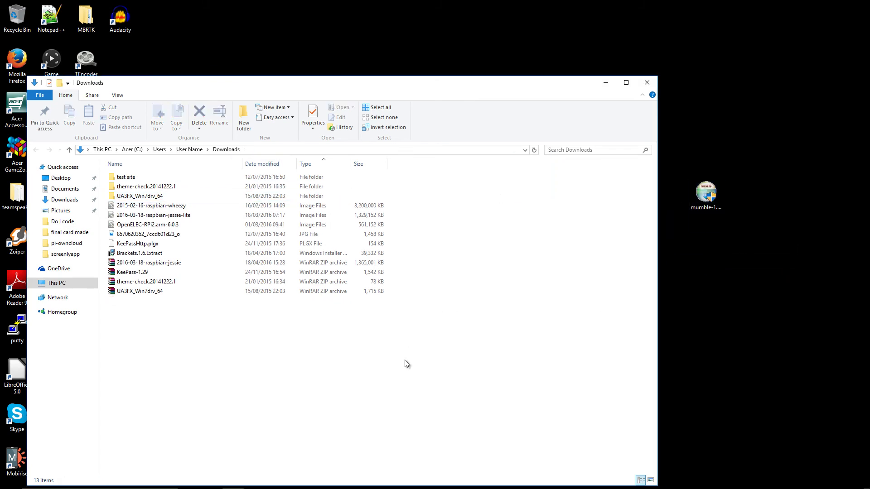
{"action": "left_click", "coordinate": [647, 83]}
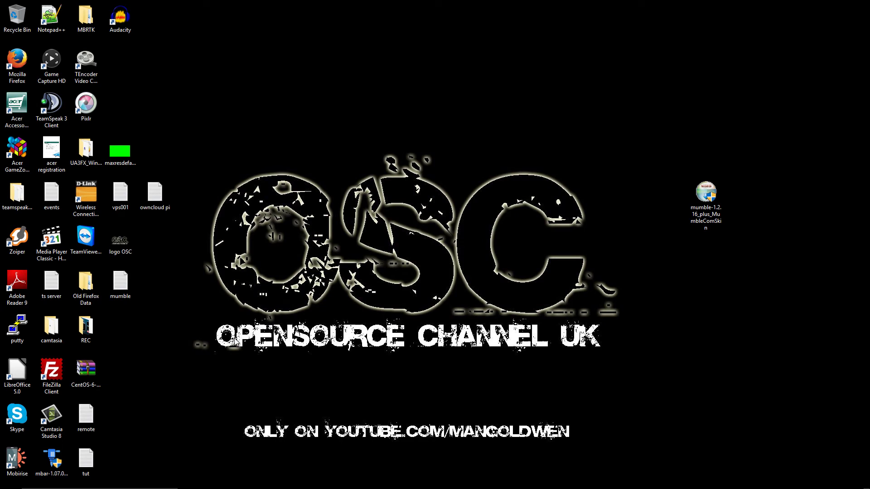
Step: Place the mumble notes file beside the installer, open it in Notepad, and launch PuTTY
{"action": "left_click_drag", "start_coordinate": [121, 289], "coordinate": [647, 206]}
{"action": "double_click", "coordinate": [638, 194]}
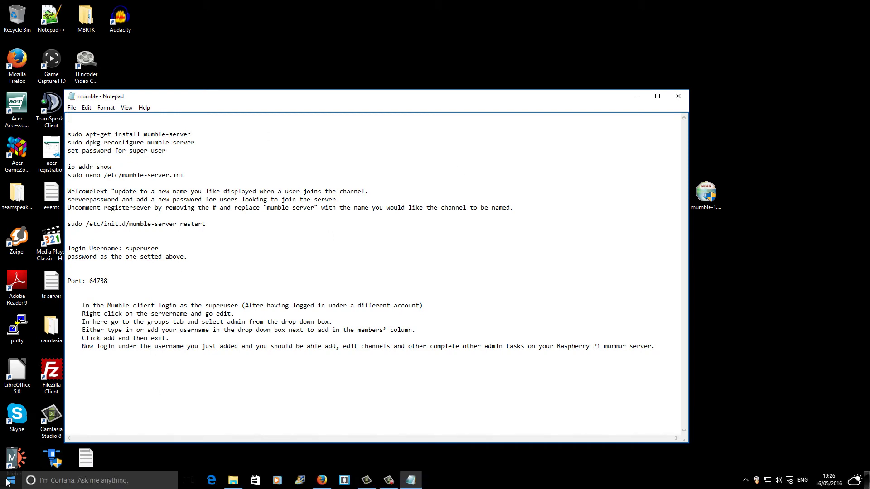
{"action": "double_click", "coordinate": [15, 333]}
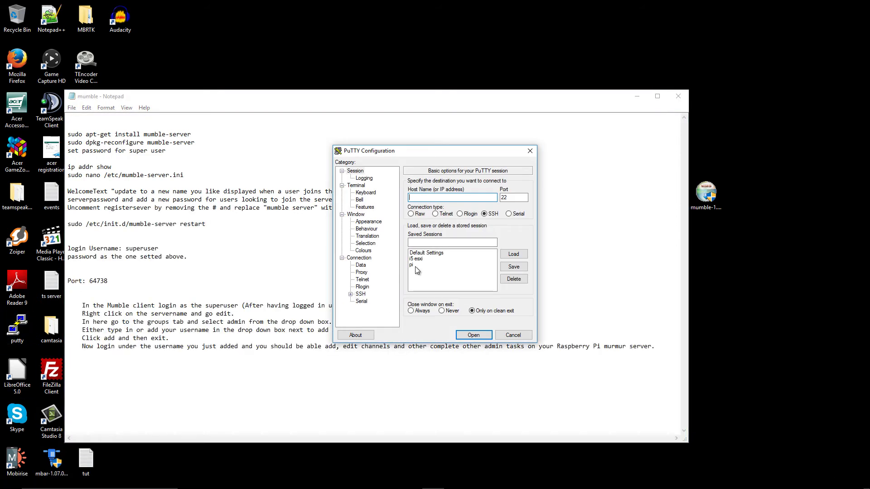
Step: Connect to the saved Pi session at 192.168.1.92, accept the host key, and log in as pi
{"action": "double_click", "coordinate": [412, 266]}
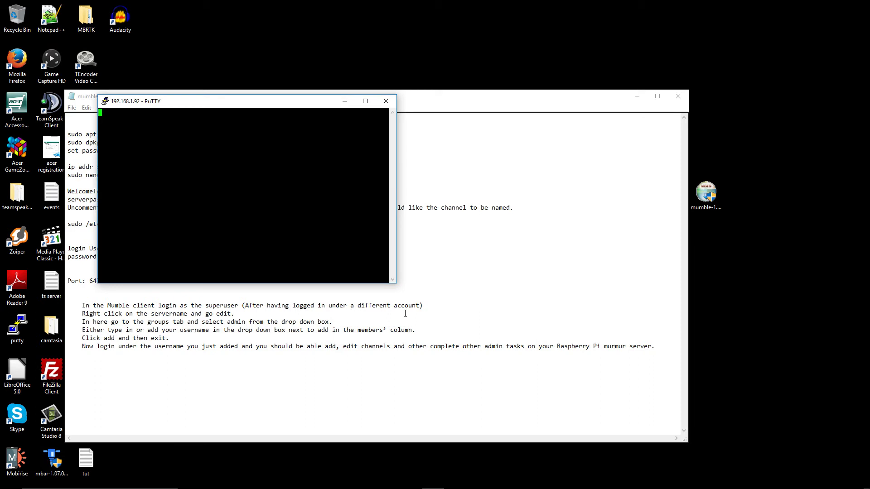
{"action": "left_click", "coordinate": [418, 327]}
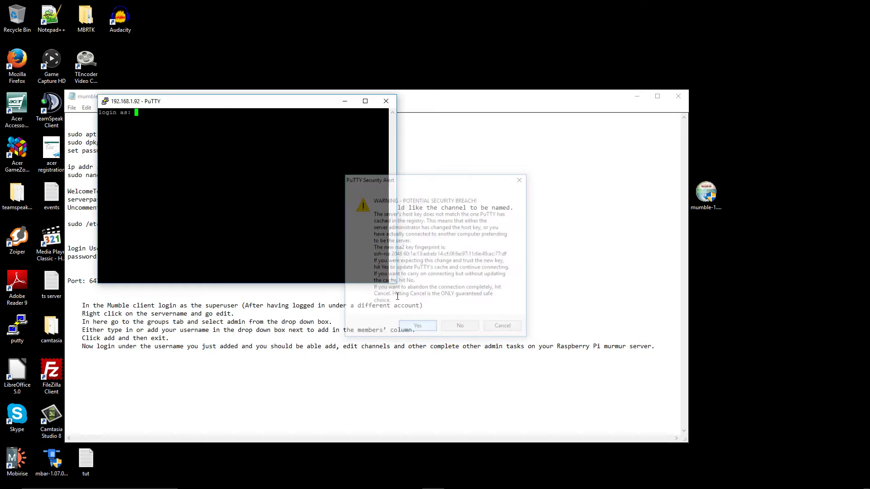
{"action": "left_click_drag", "start_coordinate": [294, 103], "coordinate": [466, 196]}
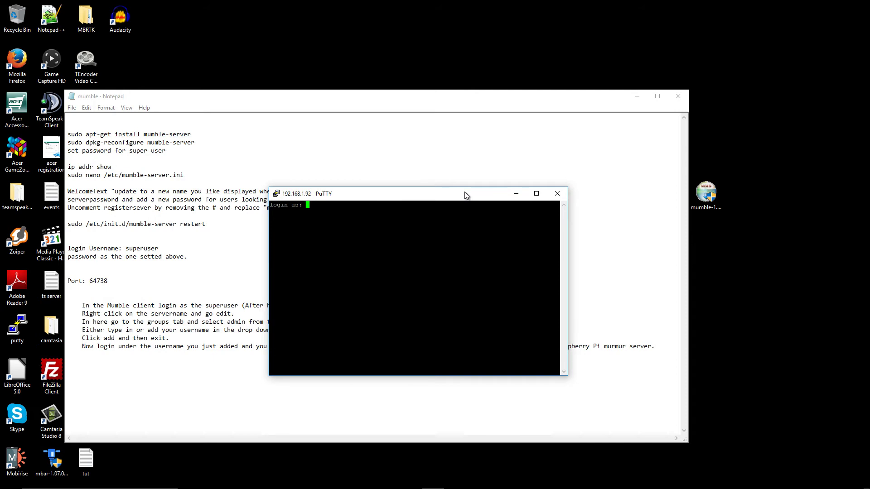
{"action": "type", "text": "pi"}
{"action": "key", "text": "Return"}
{"action": "key", "text": "Return"}
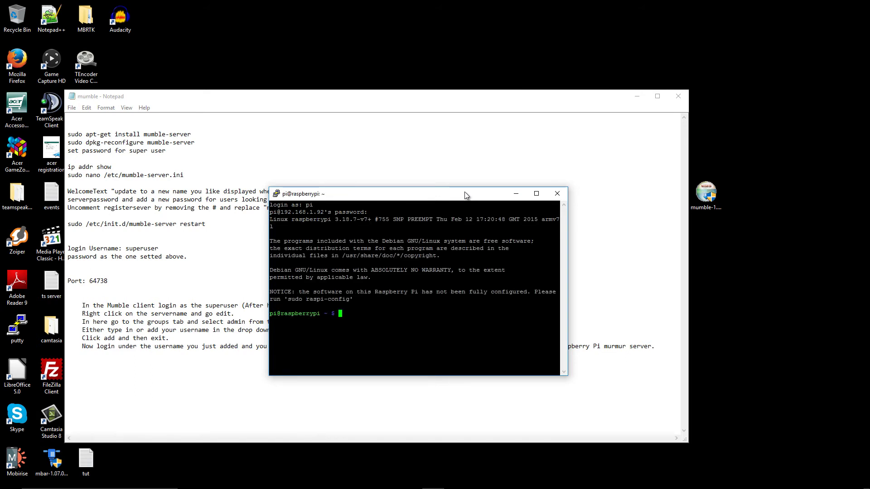
{"action": "left_click_drag", "start_coordinate": [286, 299], "coordinate": [348, 298]}
Step: Run 'sudo raspi-config' and expand the Pi's filesystem to fill the whole card
{"action": "right_click", "coordinate": [352, 302]}
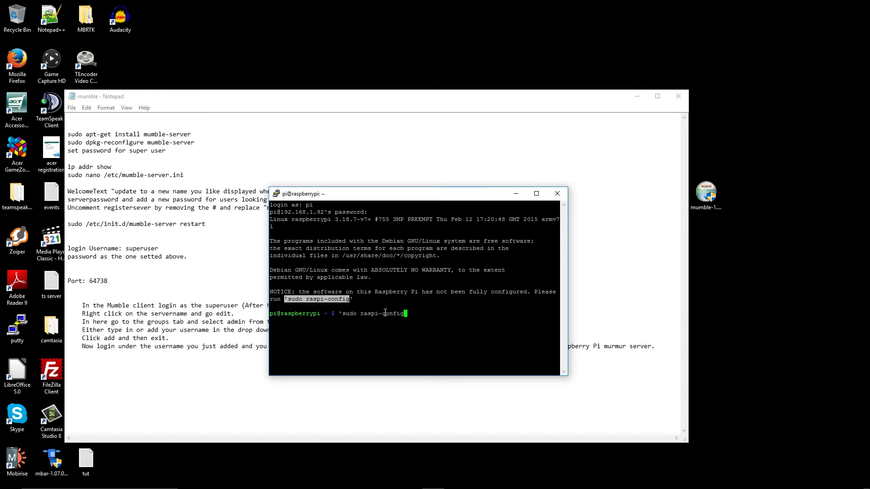
{"action": "key", "text": "Left"}
{"action": "key", "text": "Left"}
{"action": "key", "text": "Left"}
{"action": "key", "text": "Left"}
{"action": "key", "text": "Left"}
{"action": "key", "text": "Left"}
{"action": "key", "text": "Left"}
{"action": "key", "text": "Left"}
{"action": "key", "text": "Left"}
{"action": "key", "text": "Left"}
{"action": "key", "text": "Left"}
{"action": "key", "text": "Left"}
{"action": "key", "text": "Left"}
{"action": "key", "text": "Left"}
{"action": "key", "text": "Left"}
{"action": "key", "text": "Left"}
{"action": "key", "text": "Left"}
{"action": "key", "text": "BackSpace"}
{"action": "key", "text": "Return"}
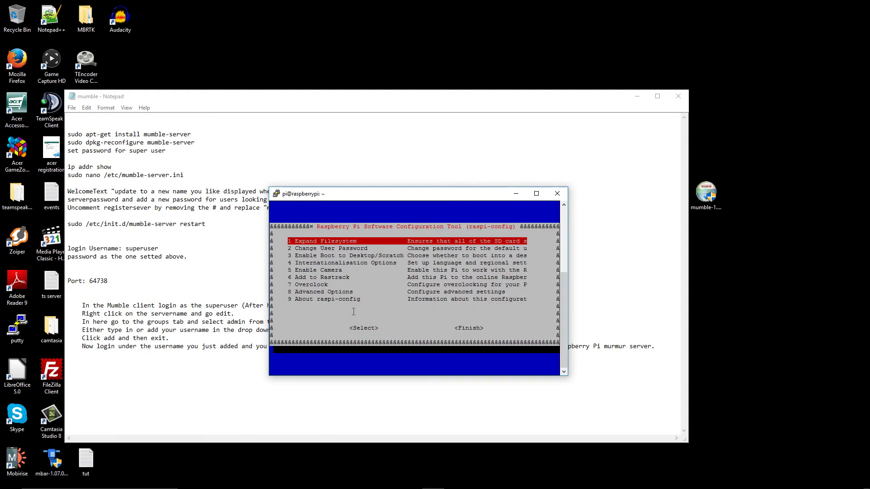
{"action": "key", "text": "Return"}
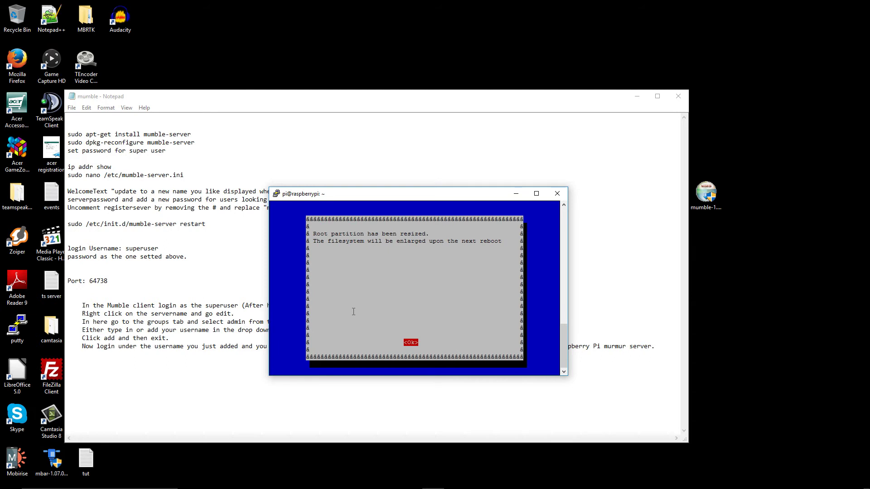
{"action": "key", "text": "Return"}
Step: Set the GPU memory split under Advanced Options to 16
{"action": "key", "text": "Down"}
{"action": "key", "text": "Down"}
{"action": "key", "text": "Down"}
{"action": "key", "text": "Down"}
{"action": "key", "text": "Down"}
{"action": "key", "text": "Down"}
{"action": "key", "text": "Down"}
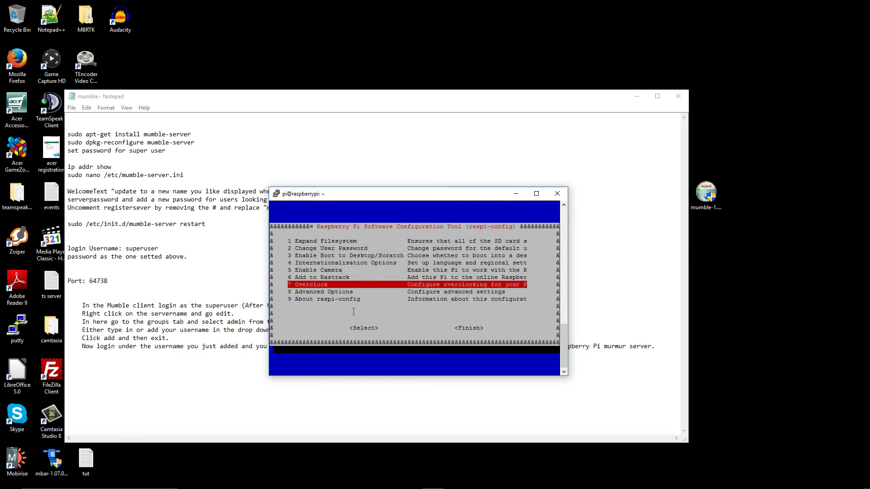
{"action": "key", "text": "Return"}
{"action": "key", "text": "Down"}
{"action": "key", "text": "Down"}
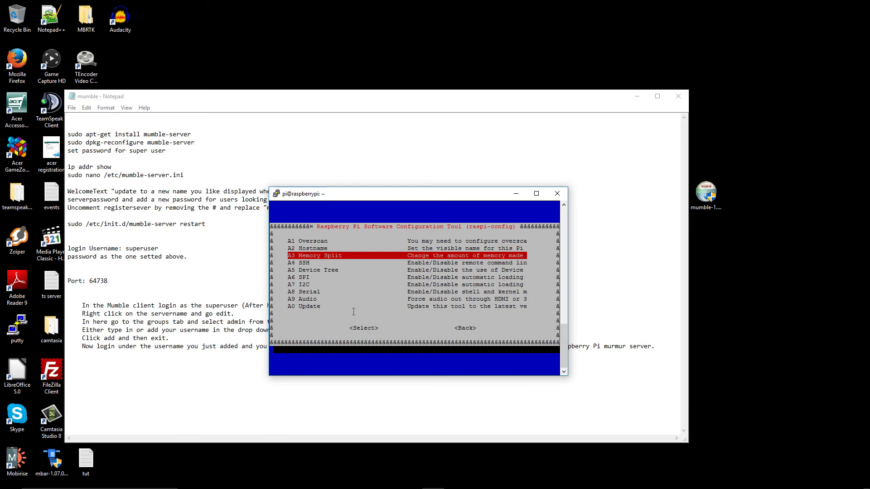
{"action": "key", "text": "Return"}
{"action": "key", "text": "BackSpace"}
{"action": "key", "text": "BackSpace"}
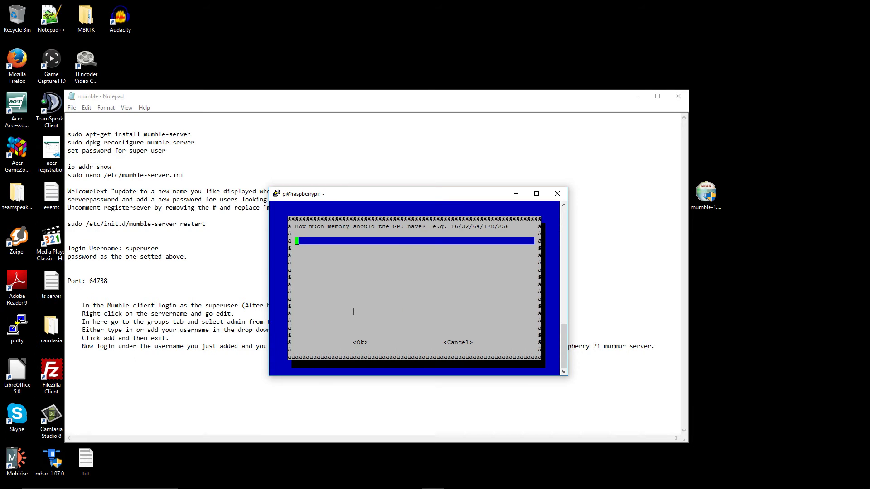
{"action": "type", "text": "16"}
{"action": "key", "text": "Tab"}
{"action": "key", "text": "Return"}
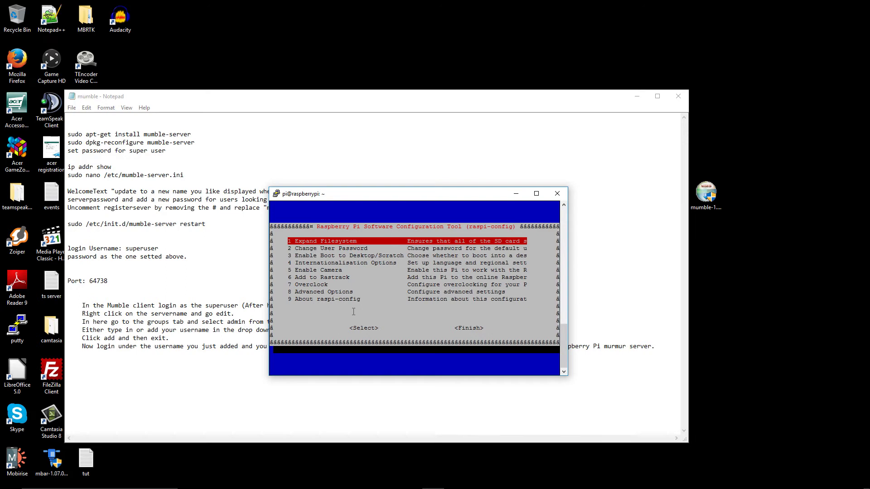
Step: Set overclocking to the Pi2 preset
{"action": "key", "text": "Down"}
{"action": "key", "text": "Down"}
{"action": "key", "text": "Down"}
{"action": "key", "text": "Down"}
{"action": "key", "text": "Down"}
{"action": "key", "text": "Down"}
{"action": "key", "text": "Return"}
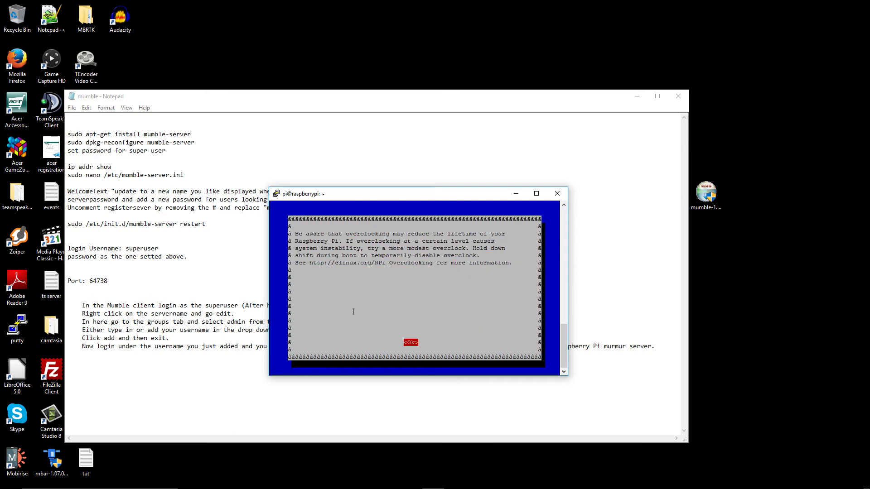
{"action": "key", "text": "Return"}
{"action": "key", "text": "Down"}
{"action": "key", "text": "Down"}
{"action": "key", "text": "Down"}
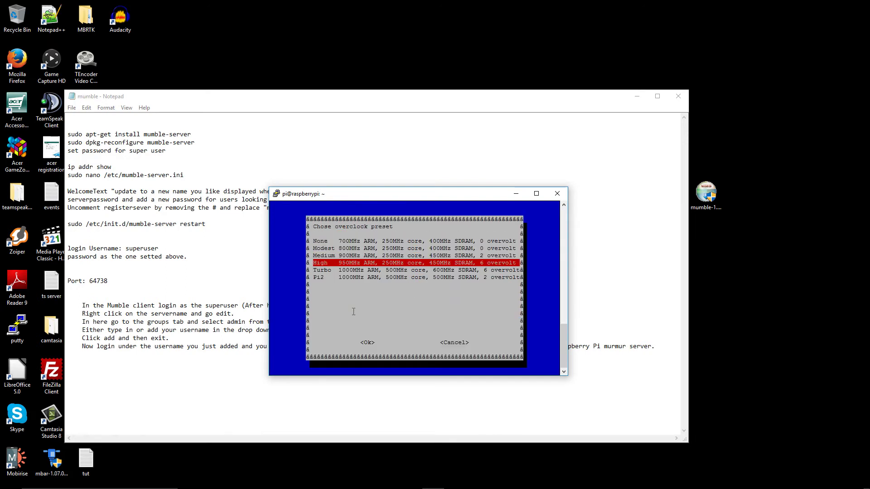
{"action": "key", "text": "Down"}
{"action": "key", "text": "Down"}
{"action": "key", "text": "Return"}
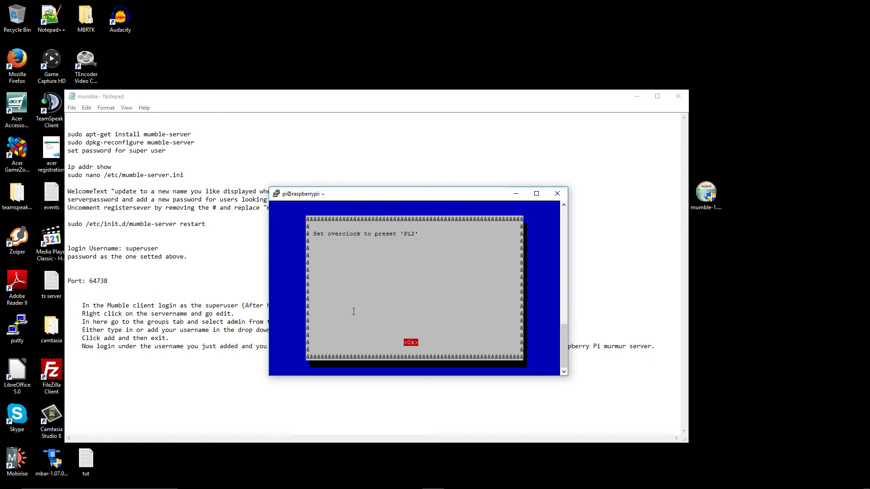
{"action": "key", "text": "Return"}
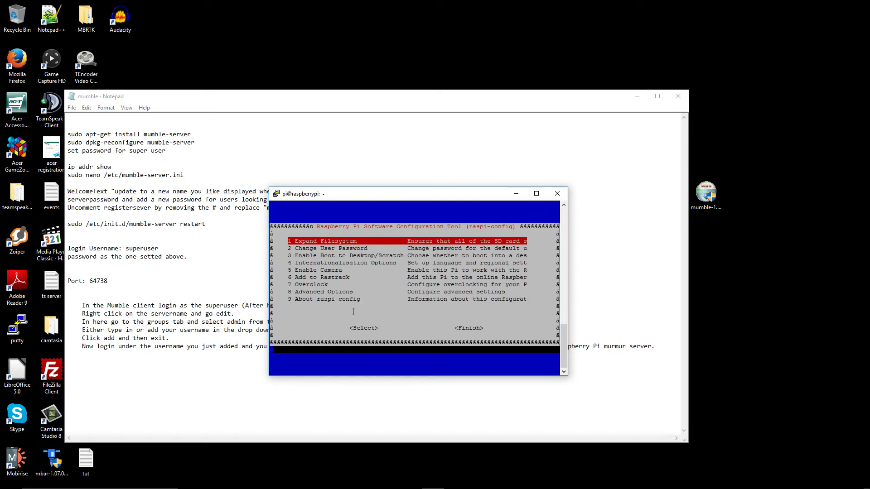
Step: Finish raspi-config and agree to reboot the Pi now
{"action": "key", "text": "Down"}
{"action": "key", "text": "Down"}
{"action": "key", "text": "Down"}
{"action": "key", "text": "Down"}
{"action": "key", "text": "Down"}
{"action": "key", "text": "Down"}
{"action": "key", "text": "Down"}
{"action": "key", "text": "Down"}
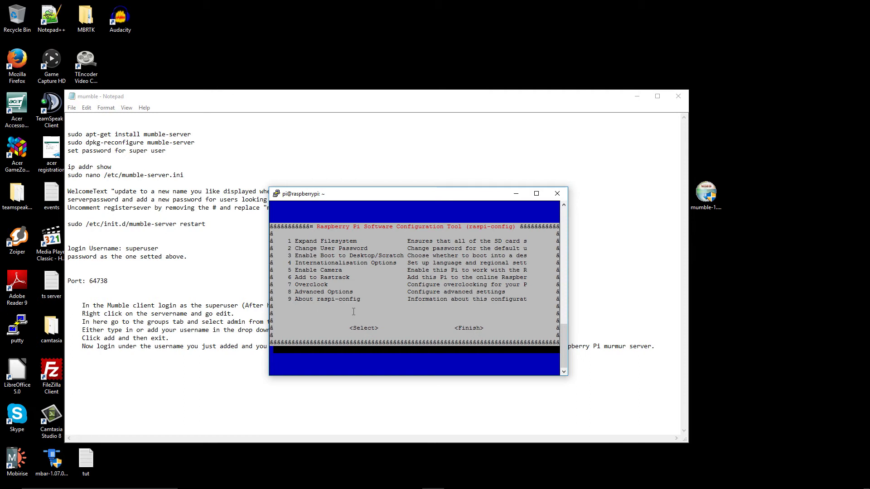
{"action": "key", "text": "Tab"}
{"action": "key", "text": "Tab"}
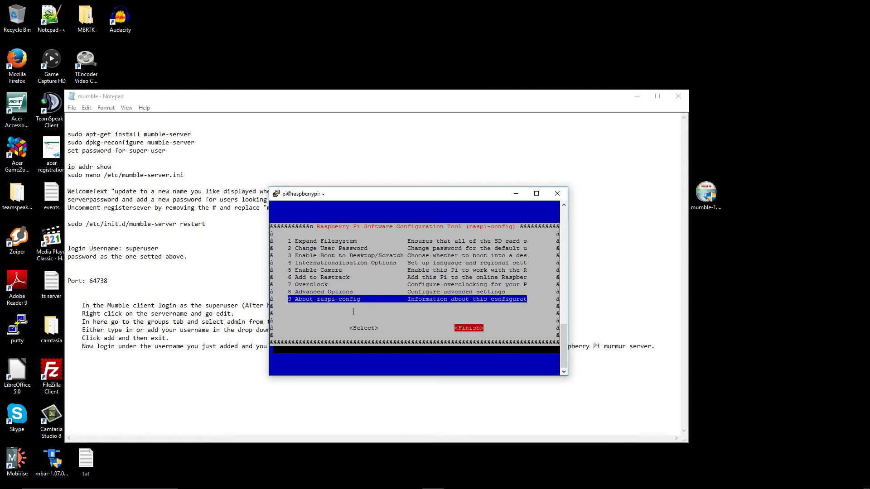
{"action": "key", "text": "Return"}
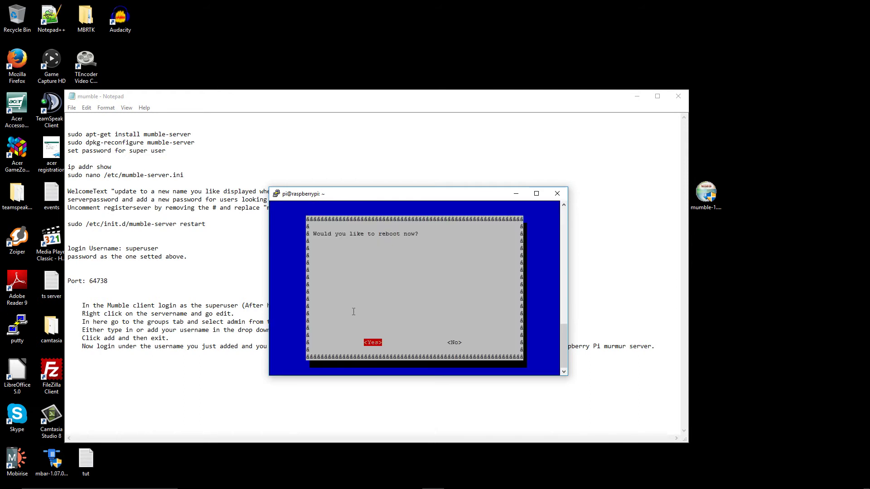
{"action": "key", "text": "Return"}
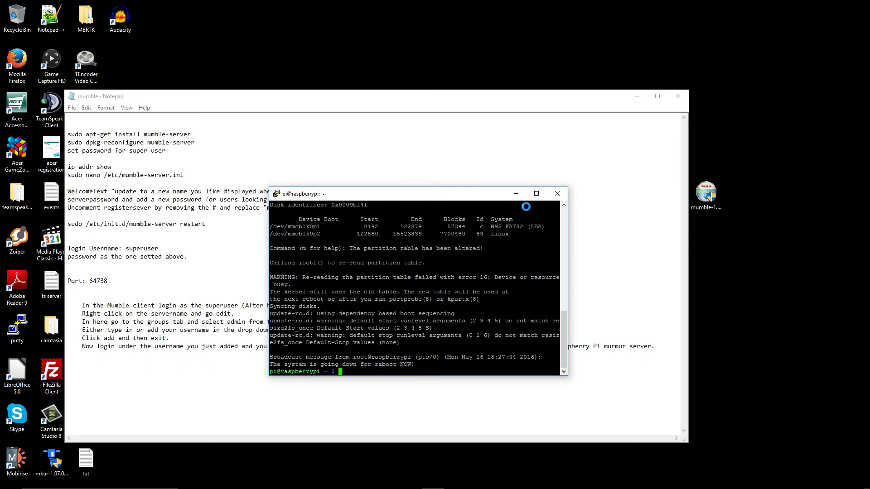
Step: Dismiss the lost-connection error and close the dead PuTTY window
{"action": "left_click", "coordinate": [492, 282]}
{"action": "left_click", "coordinate": [556, 193]}
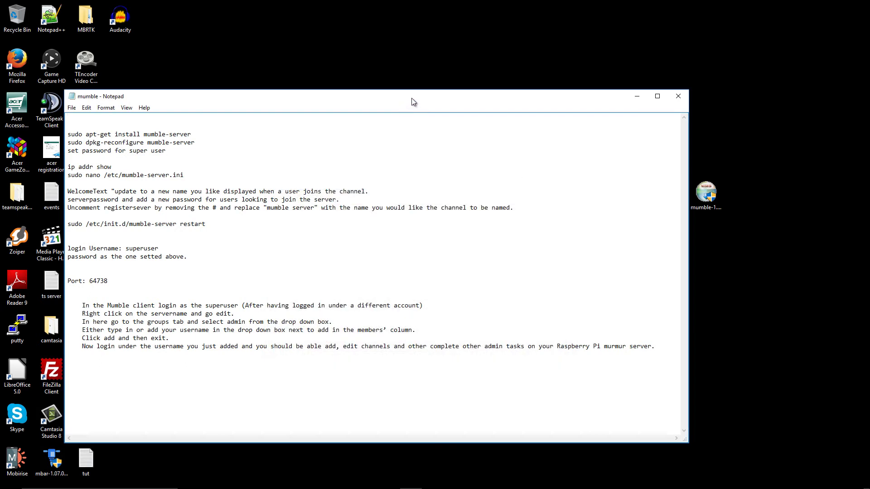
{"action": "left_click_drag", "start_coordinate": [411, 98], "coordinate": [515, 63]}
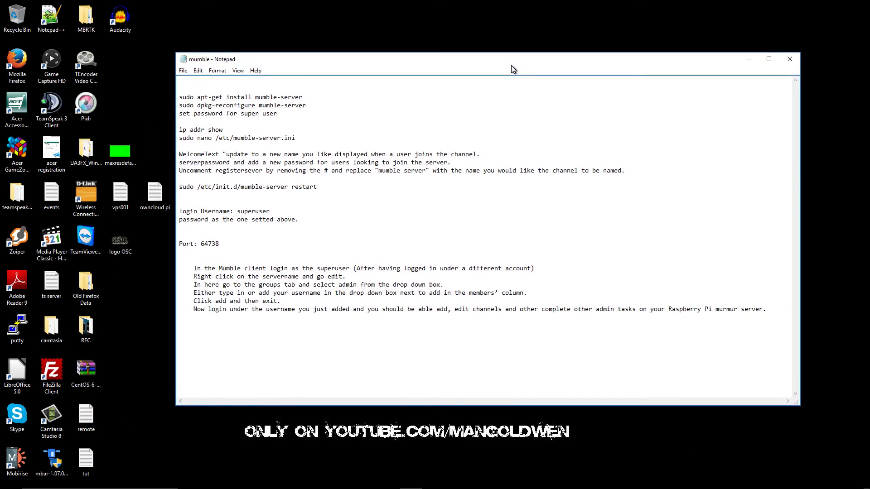
Step: Relaunch PuTTY, connect to the saved pi session, and log in as pi
{"action": "double_click", "coordinate": [17, 329]}
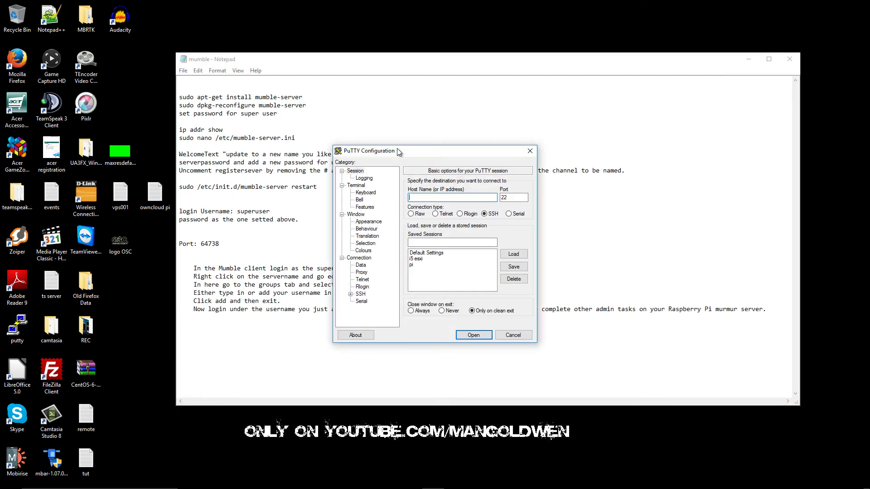
{"action": "left_click_drag", "start_coordinate": [394, 158], "coordinate": [324, 237]}
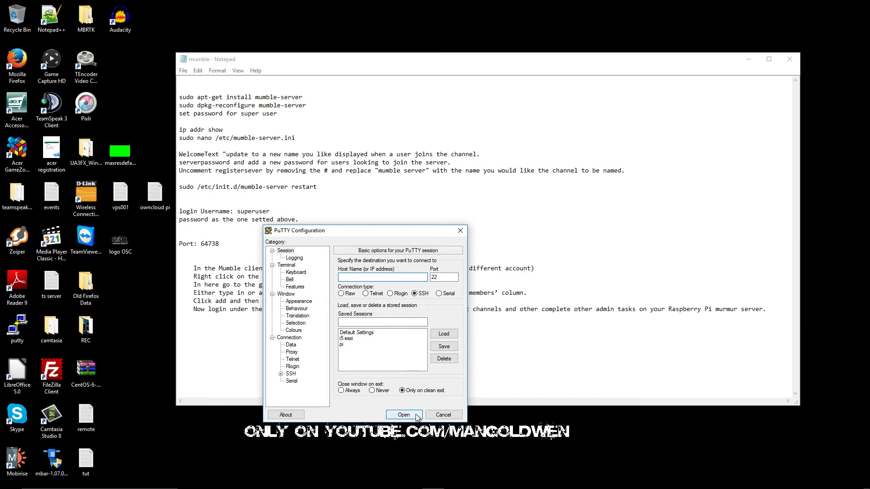
{"action": "double_click", "coordinate": [343, 344]}
{"action": "left_click_drag", "start_coordinate": [275, 117], "coordinate": [364, 202]}
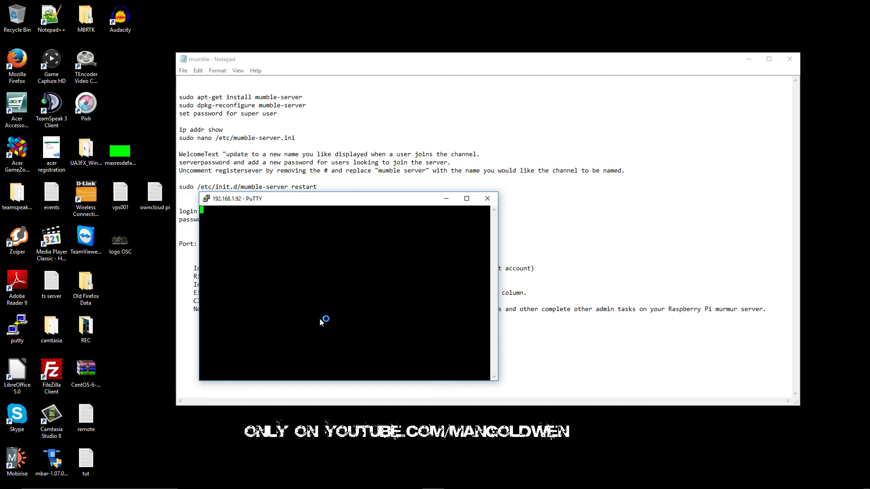
{"action": "type", "text": "pi"}
{"action": "key", "text": "Return"}
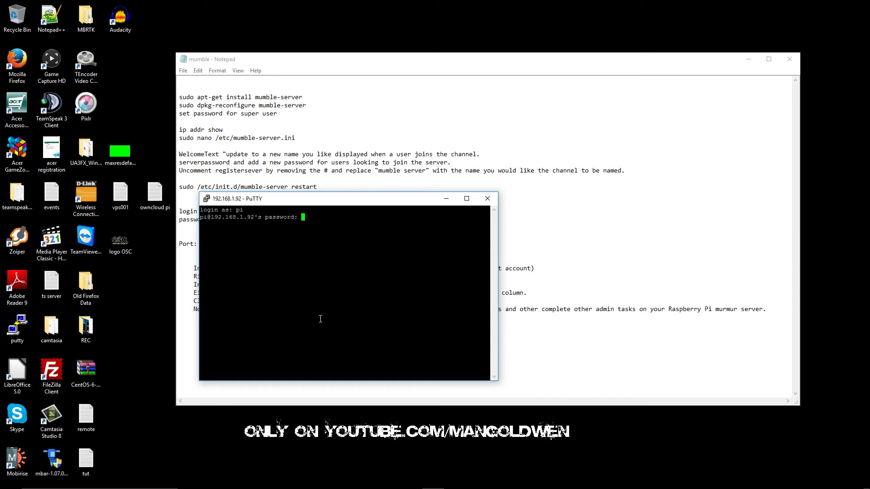
{"action": "key", "text": "Return"}
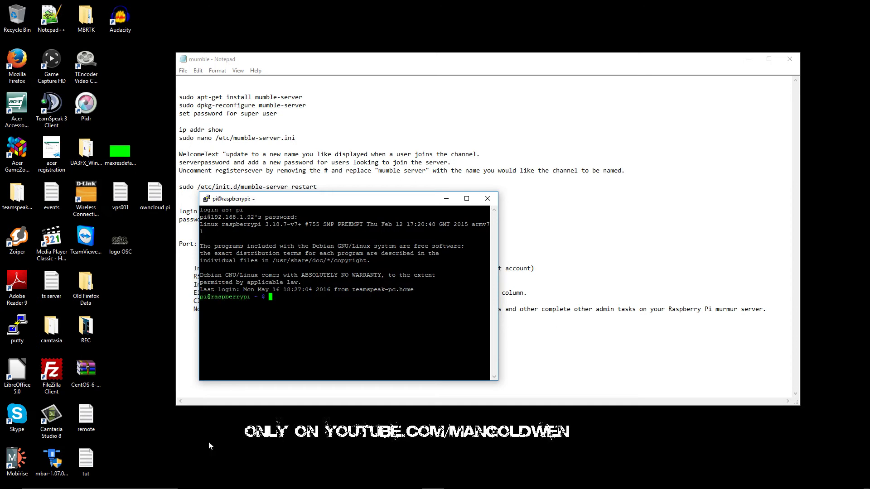
{"action": "left_click", "coordinate": [322, 481]}
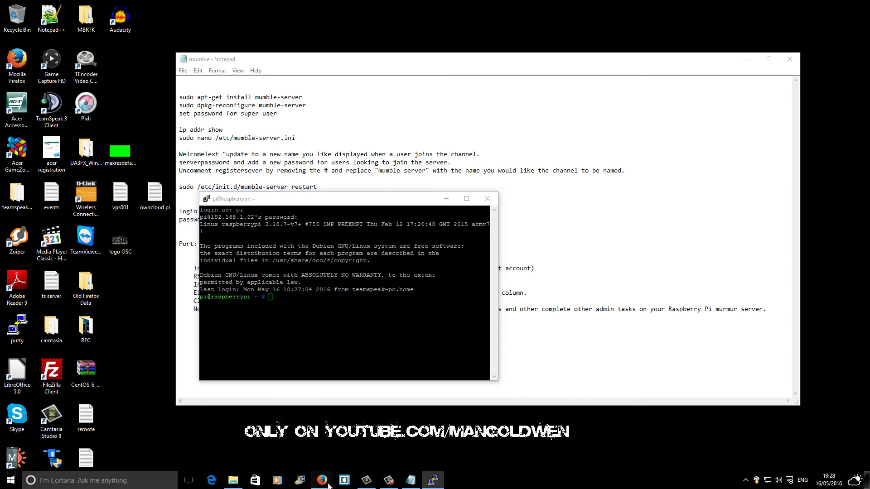
{"action": "left_click", "coordinate": [64, 7]}
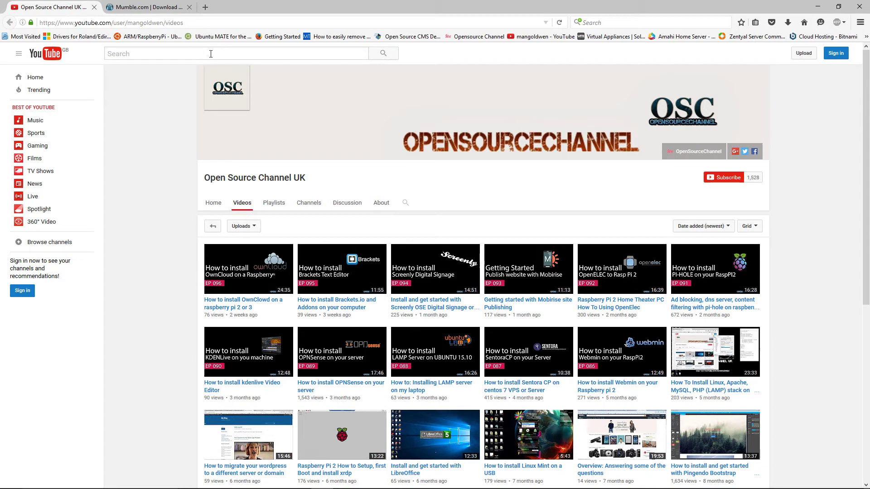
{"action": "left_click", "coordinate": [405, 202]}
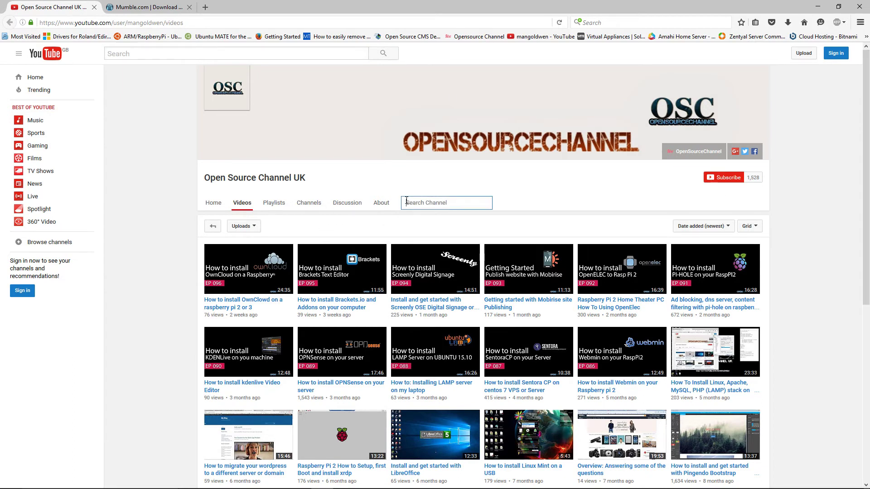
{"action": "type", "text": "raspberry"}
{"action": "key", "text": "Return"}
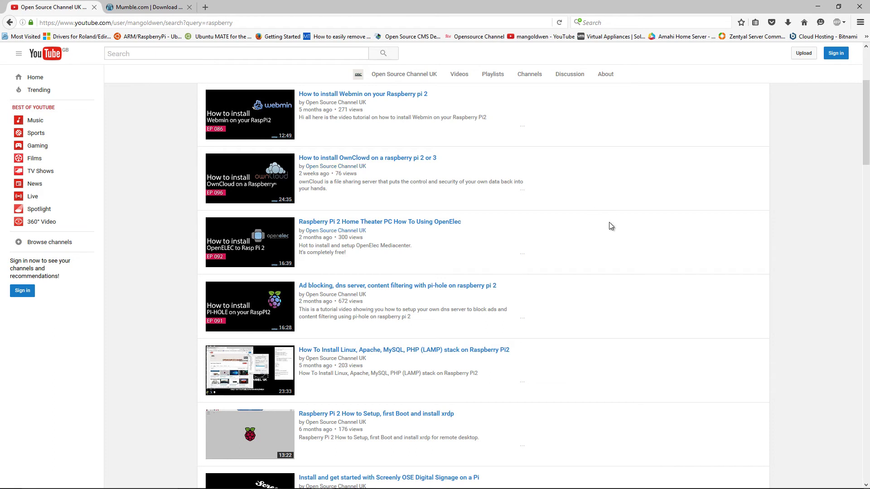
{"action": "scroll", "coordinate": [608, 225], "scroll_direction": "down", "scroll_amount": 3}
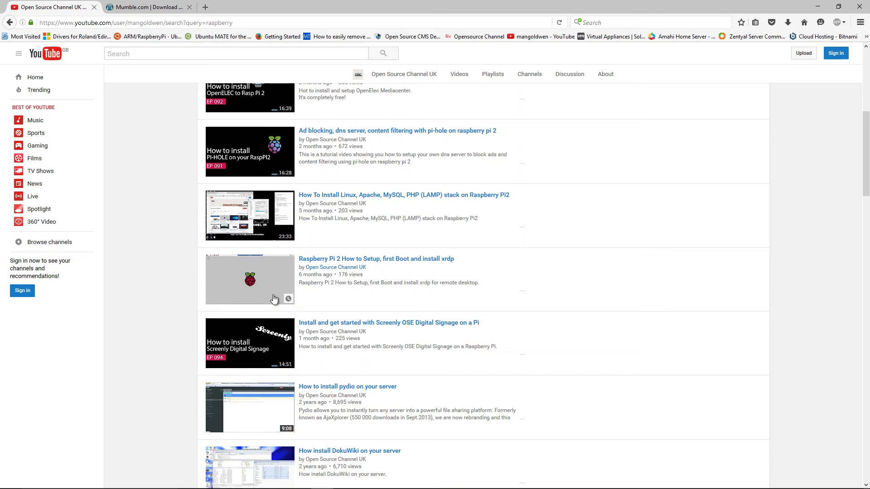
{"action": "left_click_drag", "start_coordinate": [452, 259], "coordinate": [478, 266]}
{"action": "right_click", "coordinate": [477, 265]}
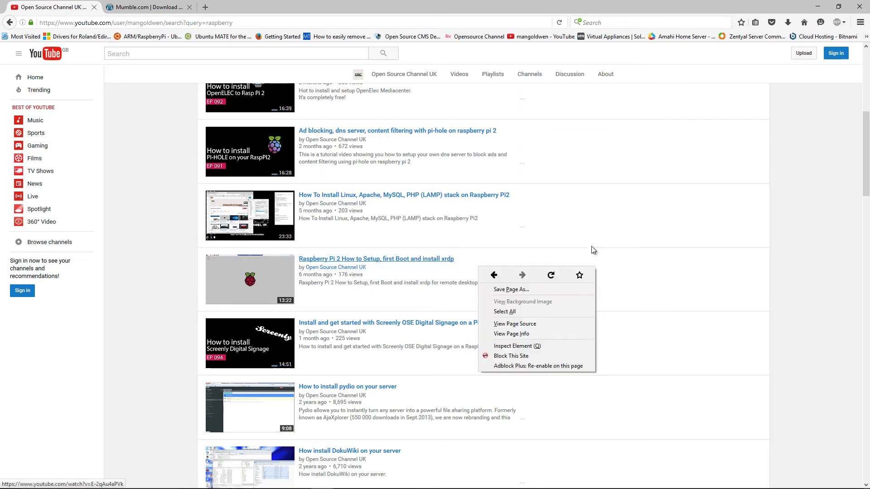
{"action": "key", "text": "Escape"}
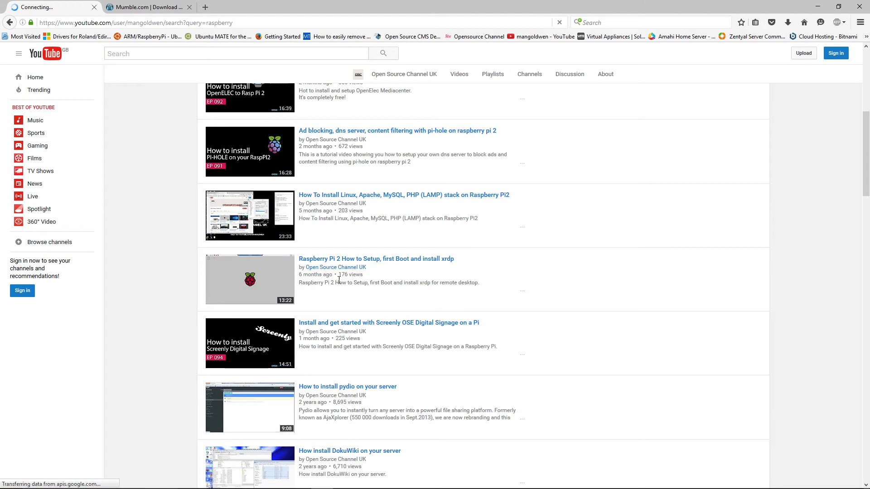
{"action": "triple_click", "coordinate": [335, 274]}
{"action": "triple_click", "coordinate": [374, 272]}
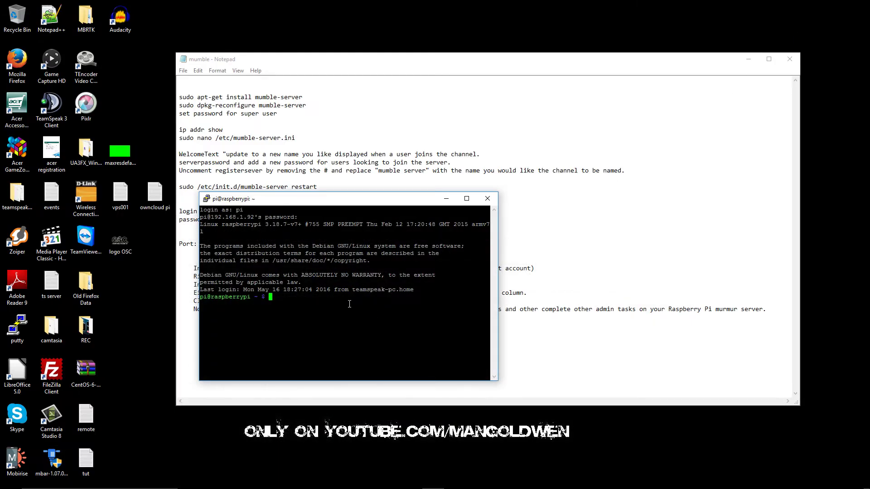
Step: Copy the mumble-server install command from the notes and paste it at the Pi prompt
{"action": "left_click_drag", "start_coordinate": [298, 204], "coordinate": [462, 278]}
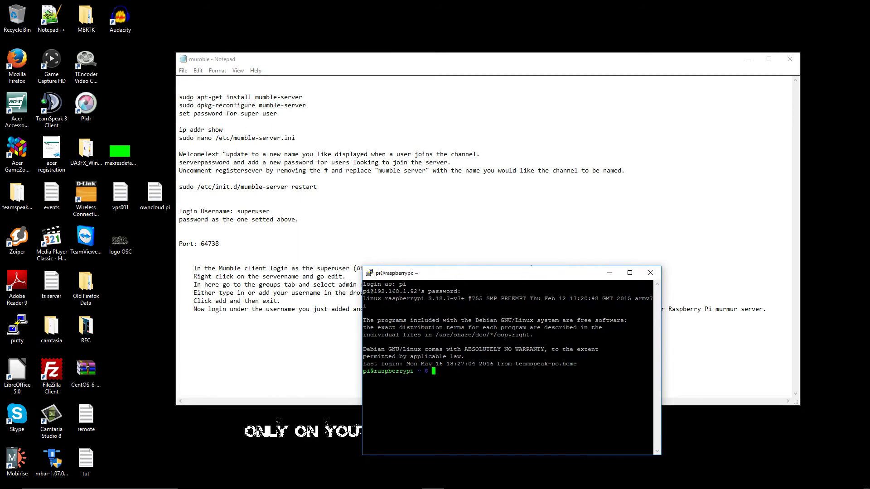
{"action": "left_click", "coordinate": [189, 103]}
{"action": "left_click_drag", "start_coordinate": [179, 97], "coordinate": [303, 98]}
{"action": "right_click", "coordinate": [295, 98]}
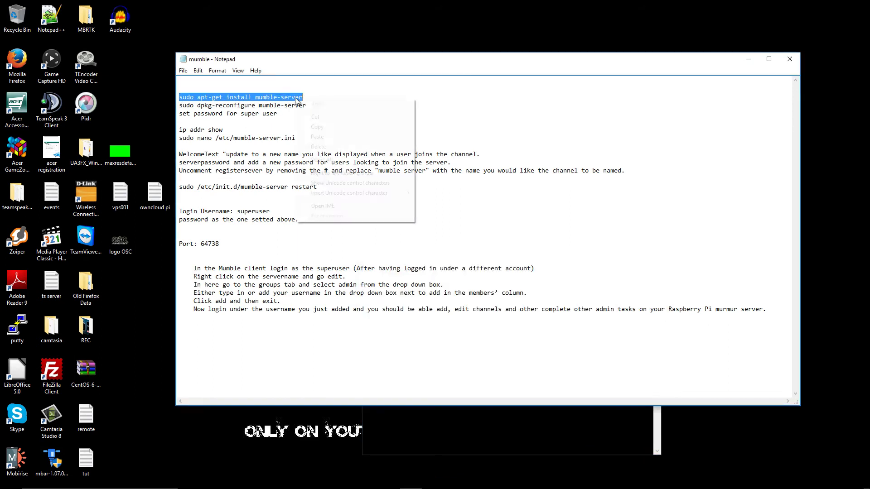
{"action": "left_click", "coordinate": [328, 127]}
{"action": "left_click", "coordinate": [467, 441]}
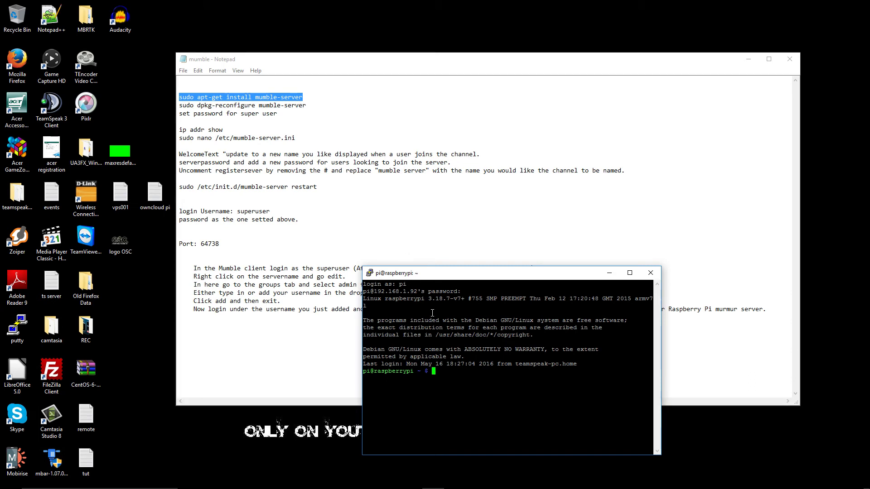
{"action": "right_click", "coordinate": [433, 370]}
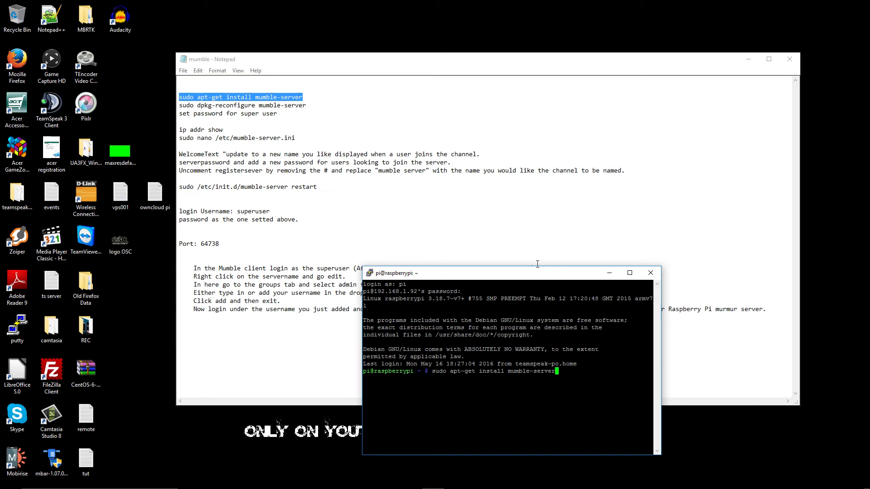
Step: Change it to 'sudo apt-get update', remove the stray '#', and run it
{"action": "key", "text": "BackSpace"}
{"action": "key", "text": "BackSpace"}
{"action": "key", "text": "BackSpace"}
{"action": "key", "text": "BackSpace"}
{"action": "key", "text": "BackSpace"}
{"action": "key", "text": "BackSpace"}
{"action": "key", "text": "BackSpace"}
{"action": "key", "text": "BackSpace"}
{"action": "key", "text": "BackSpace"}
{"action": "key", "text": "BackSpace"}
{"action": "key", "text": "BackSpace"}
{"action": "key", "text": "BackSpace"}
{"action": "key", "text": "BackSpace"}
{"action": "key", "text": "BackSpace"}
{"action": "key", "text": "BackSpace"}
{"action": "key", "text": "BackSpace"}
{"action": "key", "text": "BackSpace"}
{"action": "key", "text": "BackSpace"}
{"action": "key", "text": "BackSpace"}
{"action": "key", "text": "BackSpace"}
{"action": "key", "text": "BackSpace"}
{"action": "type", "text": "update#"}
{"action": "key", "text": "Return"}
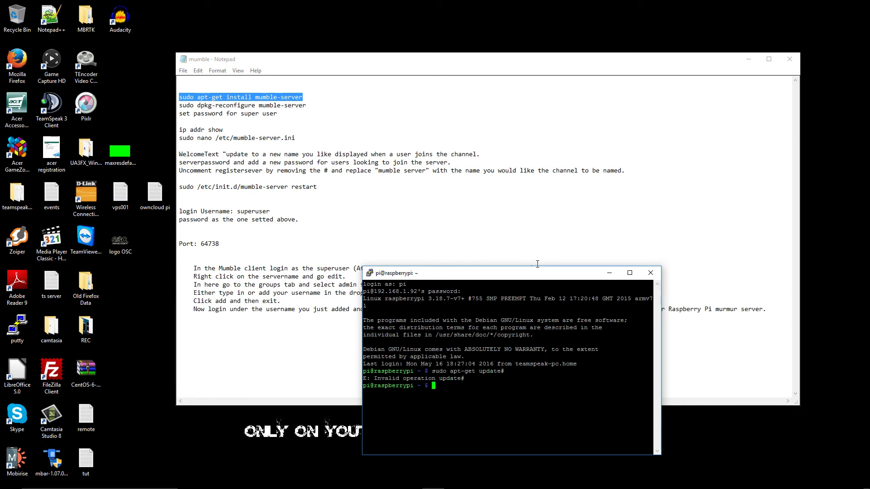
{"action": "key", "text": "Up"}
{"action": "key", "text": "BackSpace"}
{"action": "key", "text": "Return"}
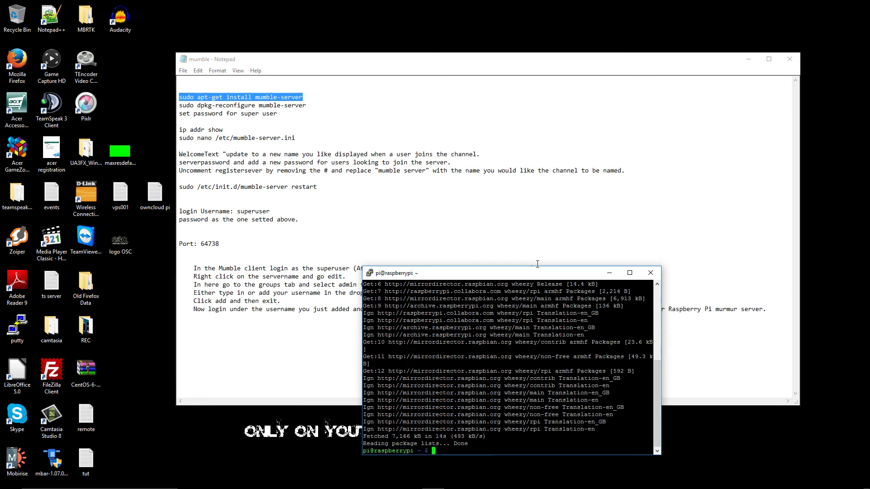
Step: Run 'sudo apt-get install mumble-server' and answer y to continue the installation
{"action": "key", "text": "shift+Insert"}
{"action": "type", "text": "#"}
{"action": "key", "text": "Up"}
{"action": "key", "text": "Down"}
{"action": "key", "text": "BackSpace"}
{"action": "key", "text": "BackSpace"}
{"action": "key", "text": "BackSpace"}
{"action": "key", "text": "BackSpace"}
{"action": "key", "text": "BackSpace"}
{"action": "key", "text": "BackSpace"}
{"action": "key", "text": "BackSpace"}
{"action": "key", "text": "BackSpace"}
{"action": "key", "text": "BackSpace"}
{"action": "key", "text": "BackSpace"}
{"action": "key", "text": "BackSpace"}
{"action": "key", "text": "BackSpace"}
{"action": "key", "text": "BackSpace"}
{"action": "key", "text": "BackSpace"}
{"action": "key", "text": "BackSpace"}
{"action": "key", "text": "BackSpace"}
{"action": "key", "text": "BackSpace"}
{"action": "key", "text": "BackSpace"}
{"action": "key", "text": "BackSpace"}
{"action": "key", "text": "BackSpace"}
{"action": "key", "text": "shift+Insert"}
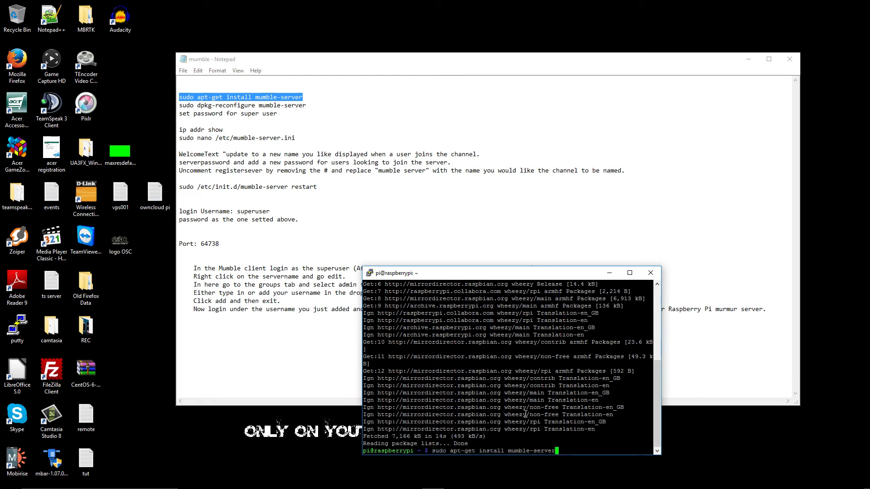
{"action": "key", "text": "Return"}
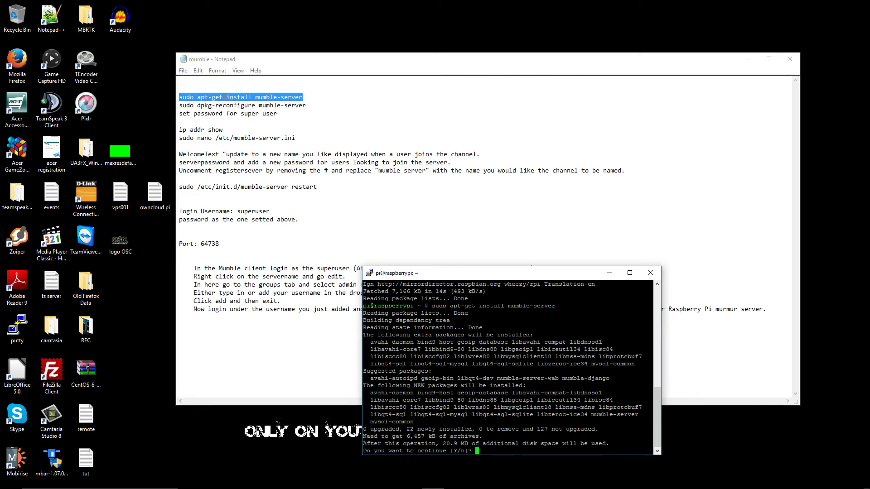
{"action": "type", "text": "y"}
{"action": "key", "text": "Return"}
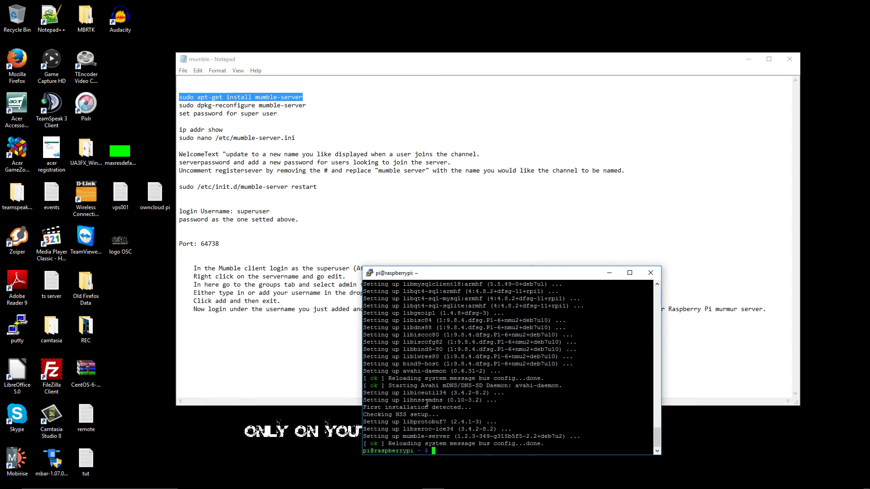
Step: Copy 'sudo dpkg-reconfigure mumble-server' from the notes and paste it into PuTTY
{"action": "left_click_drag", "start_coordinate": [180, 105], "coordinate": [308, 107]}
{"action": "right_click", "coordinate": [303, 106]}
{"action": "left_click", "coordinate": [321, 133]}
{"action": "left_click", "coordinate": [433, 448]}
{"action": "right_click", "coordinate": [433, 448]}
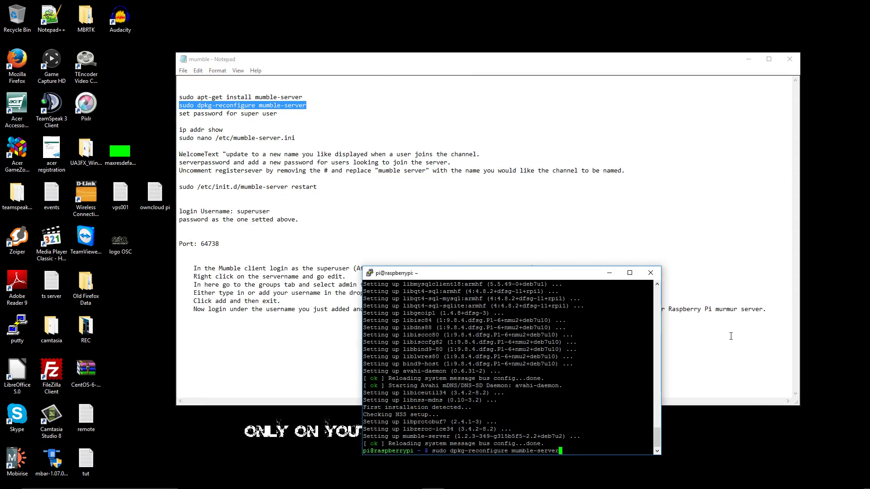
Step: Run dpkg-reconfigure mumble-server, answering Yes to autostart on boot and higher priority
{"action": "key", "text": "Return"}
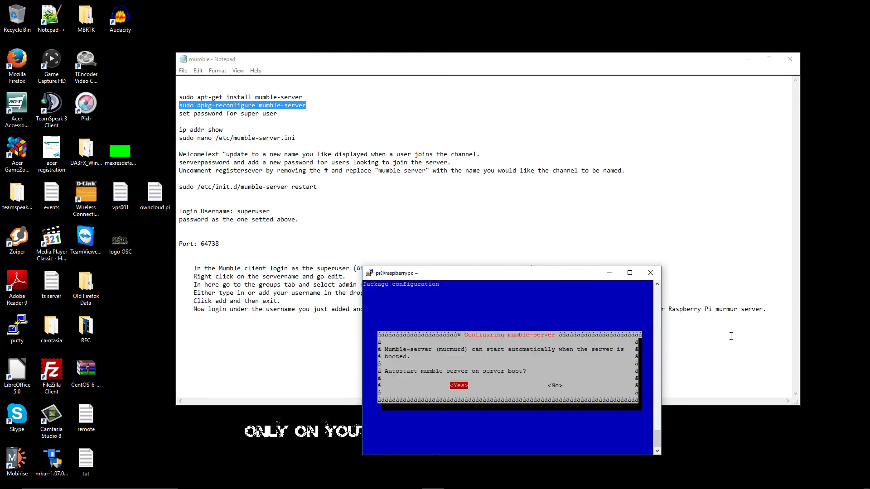
{"action": "key", "text": "Right"}
{"action": "key", "text": "Left"}
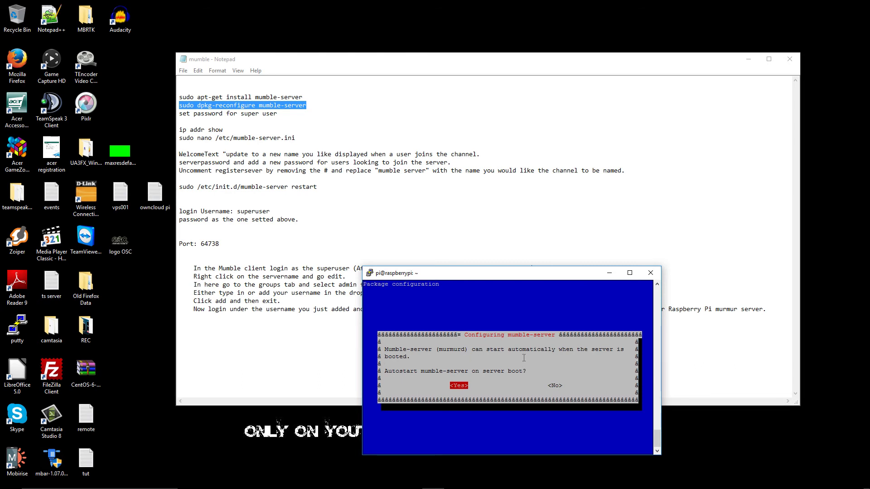
{"action": "key", "text": "Return"}
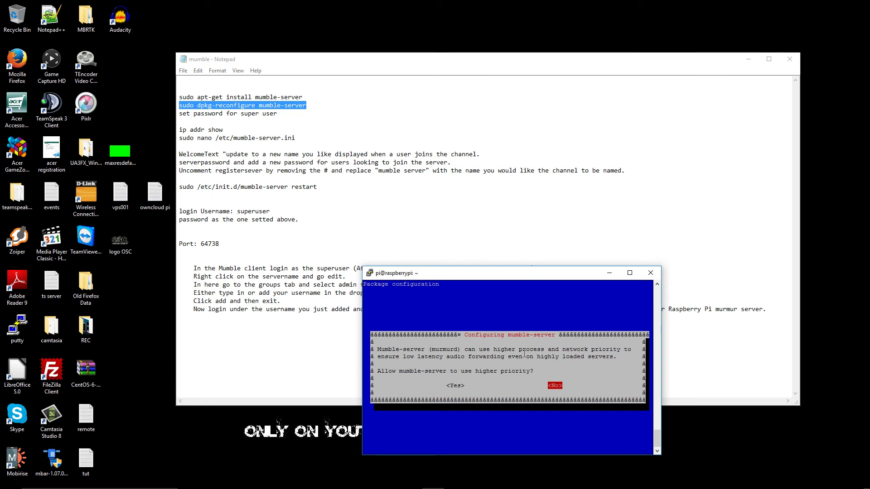
{"action": "key", "text": "Left"}
{"action": "key", "text": "Return"}
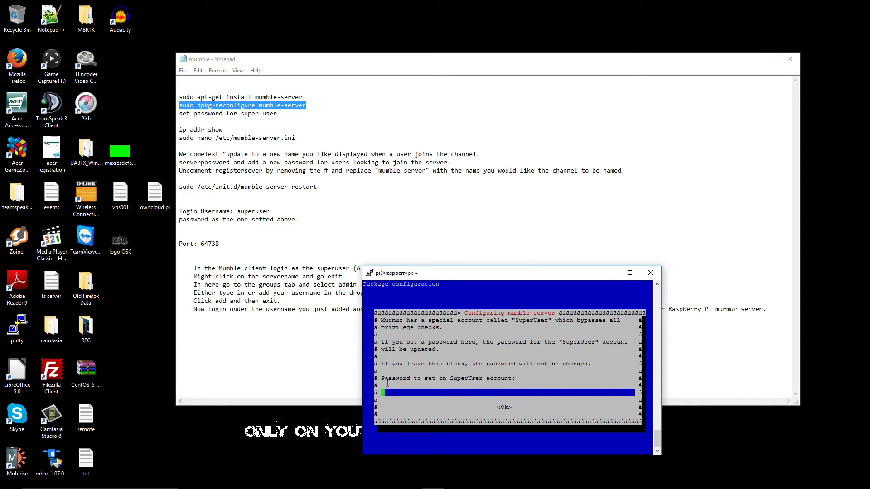
{"action": "left_click_drag", "start_coordinate": [381, 378], "coordinate": [517, 376]}
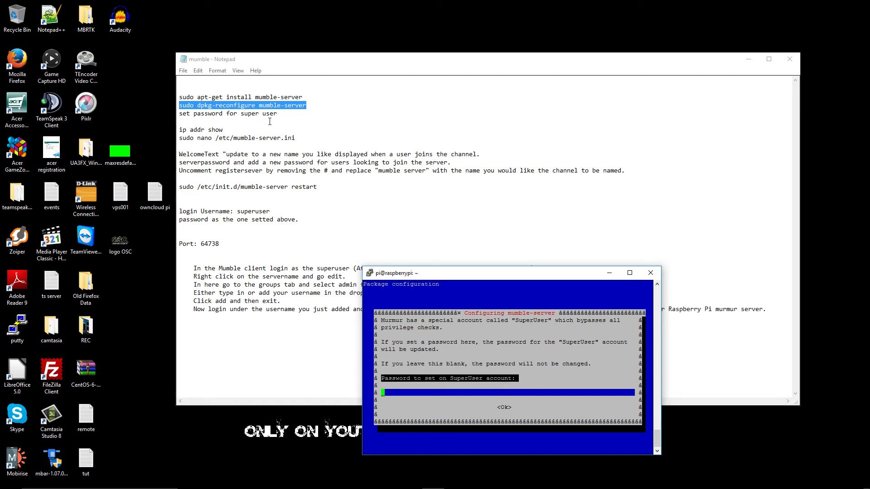
{"action": "left_click", "coordinate": [227, 120]}
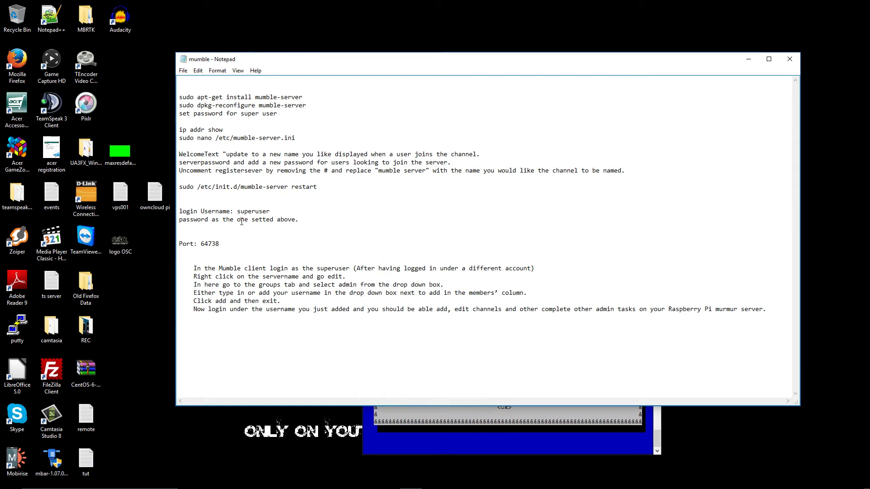
Step: Enter the SuperUser password in the mumble-server dialog in PuTTY
{"action": "left_click_drag", "start_coordinate": [238, 212], "coordinate": [274, 211]}
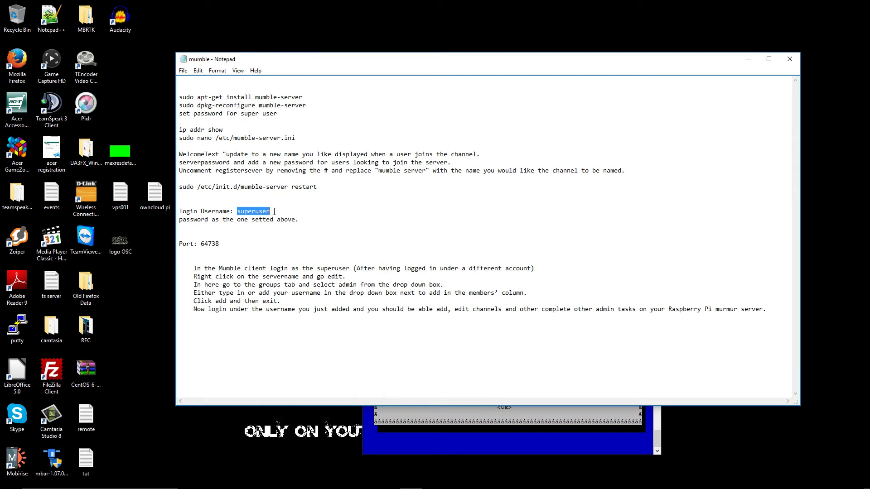
{"action": "left_click", "coordinate": [402, 446]}
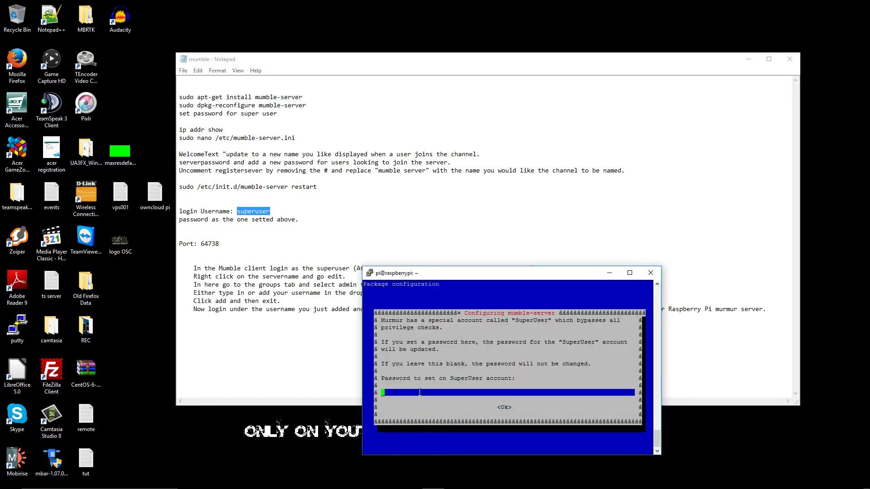
{"action": "type", "text": "***********"}
Step: Record the SuperUser password on its own line under 'superuser' in Notepad, save, and confirm it
{"action": "left_click", "coordinate": [289, 221]}
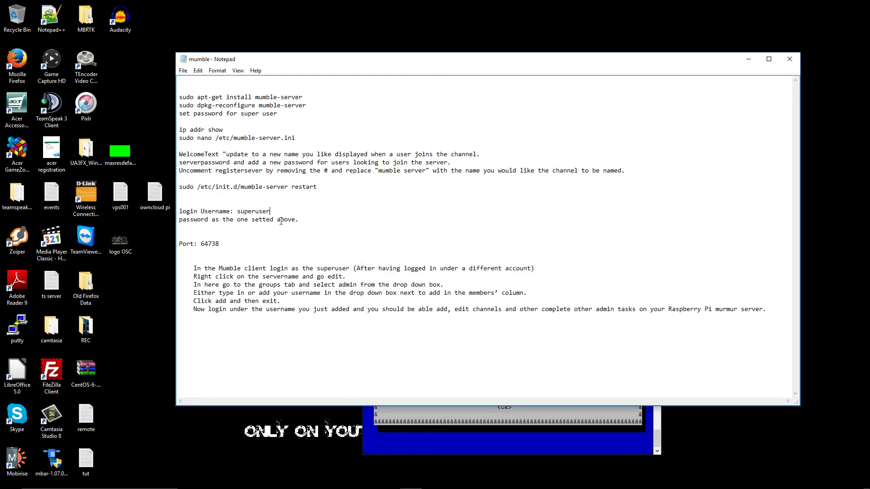
{"action": "key", "text": "Return"}
{"action": "type", "text": "password"}
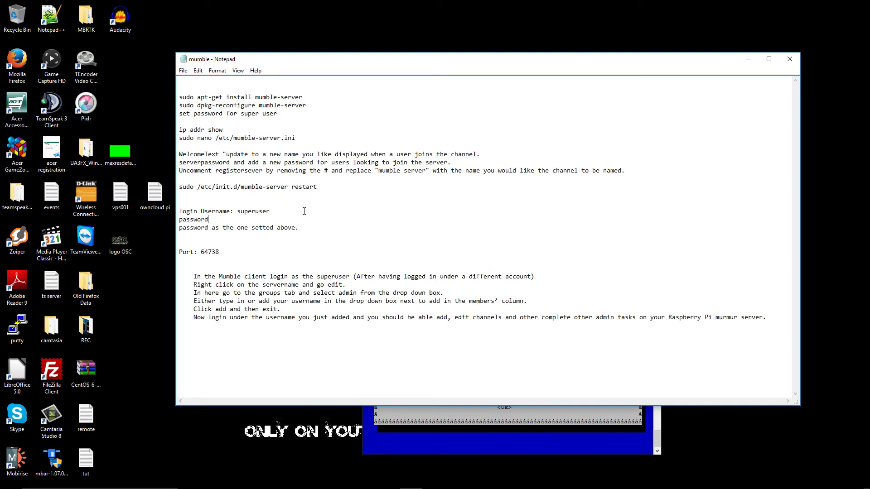
{"action": "type", "text": "123"}
{"action": "key", "text": "Return"}
{"action": "left_click", "coordinate": [183, 70]}
{"action": "left_click", "coordinate": [196, 100]}
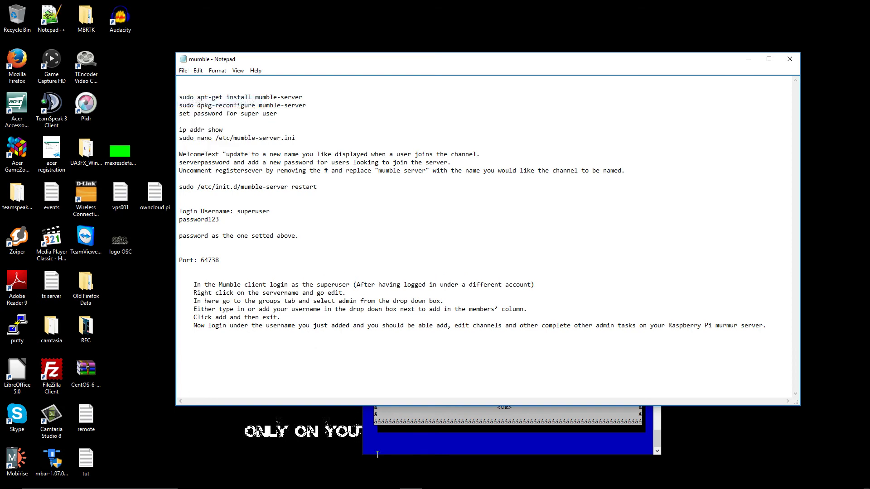
{"action": "key", "text": "alt+Tab"}
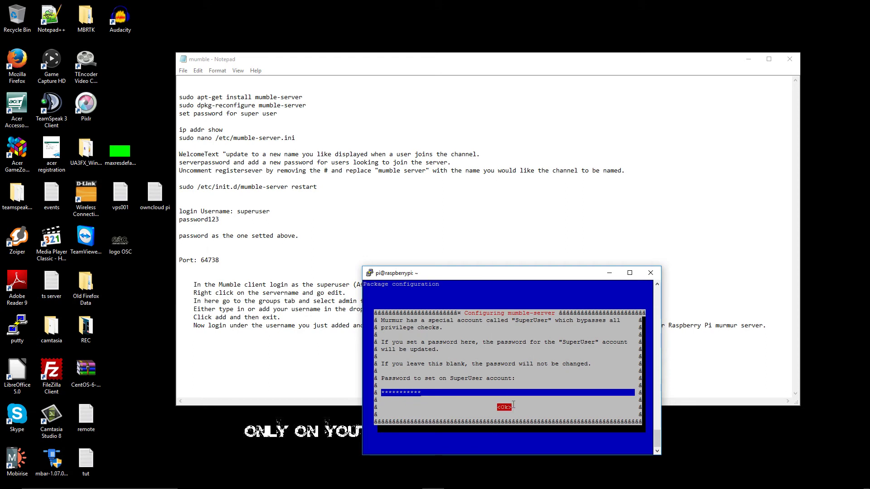
{"action": "key", "text": "Return"}
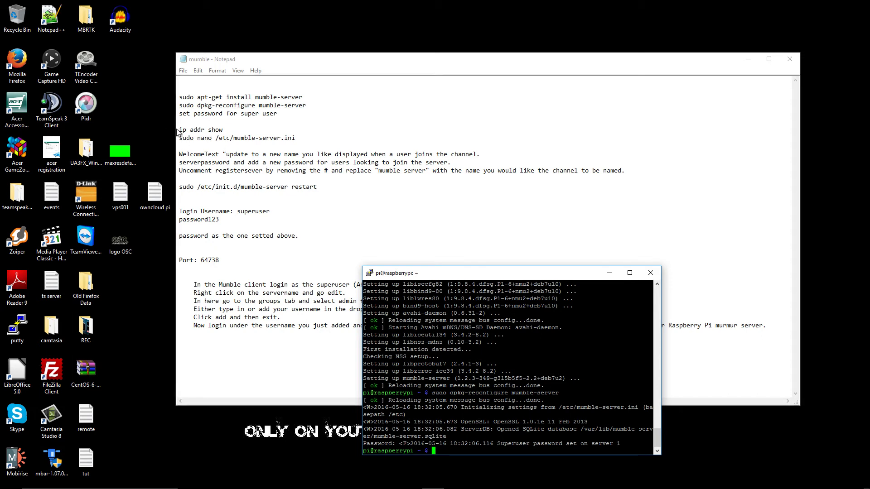
Step: Copy 'ip addr show' from the Notepad notes and run it in PuTTY
{"action": "left_click_drag", "start_coordinate": [179, 130], "coordinate": [226, 128]}
{"action": "right_click", "coordinate": [215, 130]}
{"action": "left_click", "coordinate": [234, 159]}
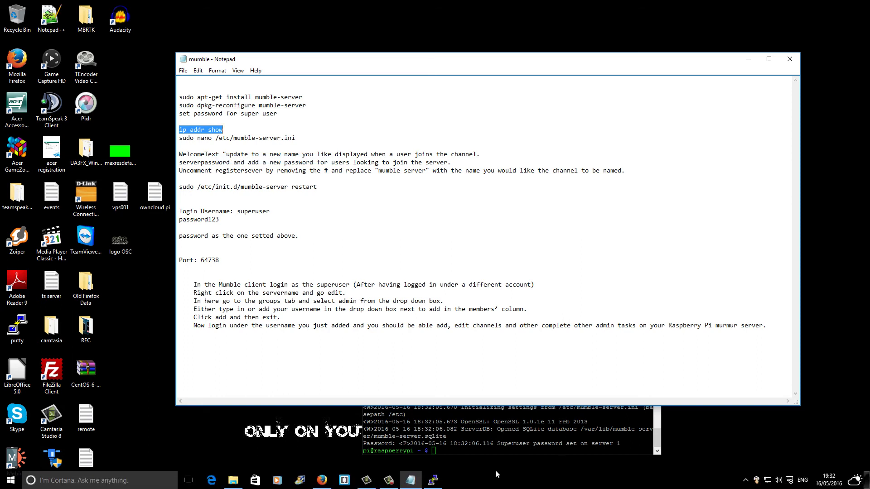
{"action": "left_click", "coordinate": [411, 480]}
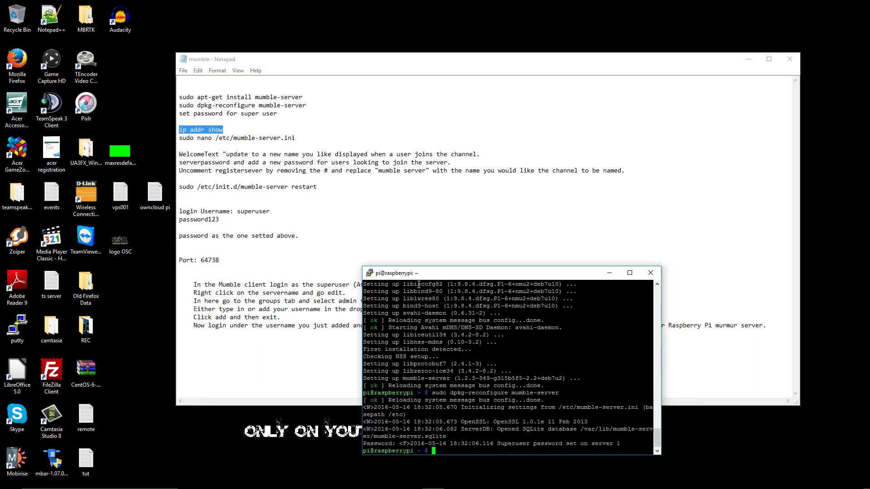
{"action": "right_click", "coordinate": [490, 404]}
{"action": "key", "text": "Return"}
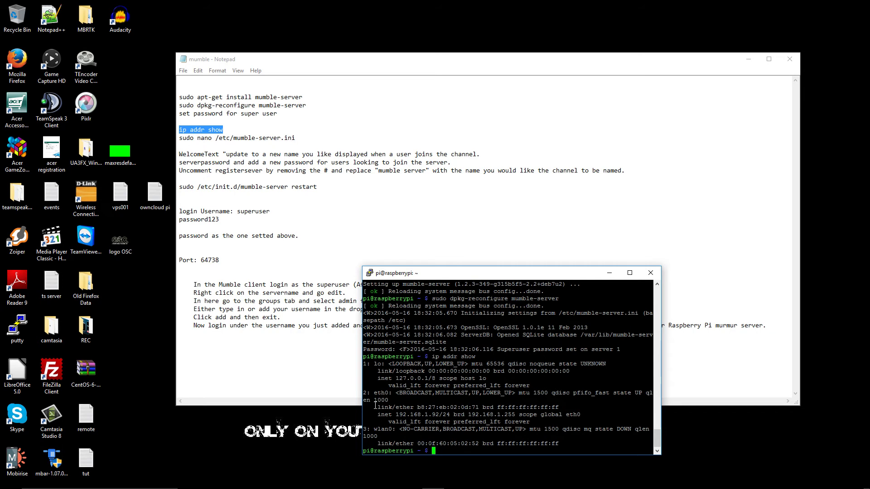
Step: Find eth0's address 192.168.1.92/24 and note '192.168' beside ip addr show in Notepad
{"action": "left_click_drag", "start_coordinate": [361, 388], "coordinate": [246, 388]}
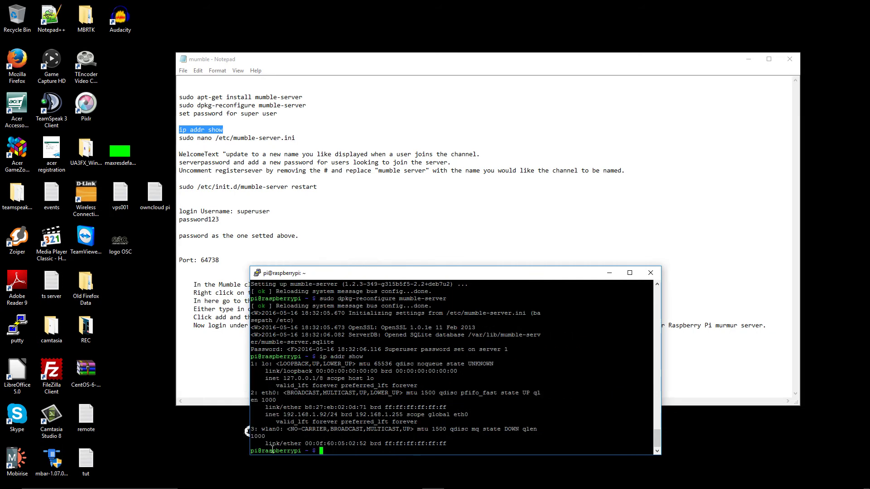
{"action": "left_click_drag", "start_coordinate": [280, 414], "coordinate": [326, 414]}
{"action": "double_click", "coordinate": [320, 414]}
{"action": "right_click", "coordinate": [295, 415]}
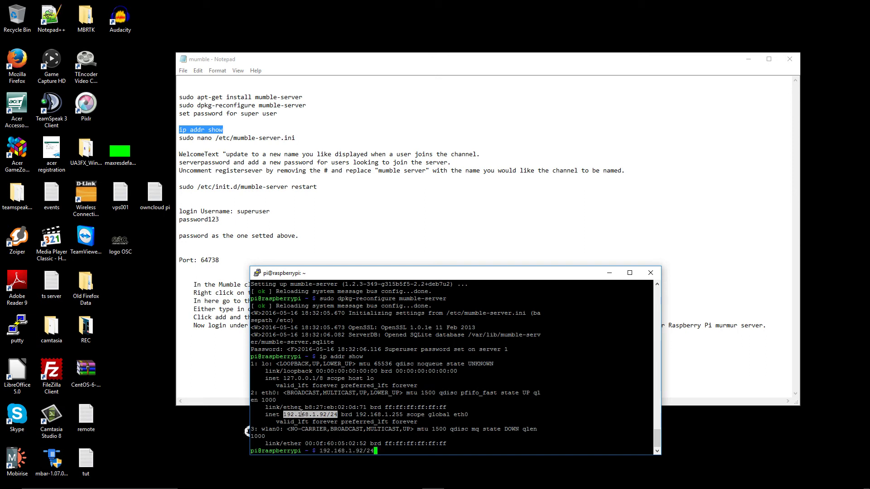
{"action": "key", "text": "BackSpace"}
{"action": "key", "text": "BackSpace"}
{"action": "key", "text": "BackSpace"}
{"action": "key", "text": "BackSpace"}
{"action": "key", "text": "BackSpace"}
{"action": "key", "text": "BackSpace"}
{"action": "key", "text": "BackSpace"}
{"action": "key", "text": "BackSpace"}
{"action": "key", "text": "BackSpace"}
{"action": "key", "text": "BackSpace"}
{"action": "key", "text": "BackSpace"}
{"action": "key", "text": "BackSpace"}
{"action": "key", "text": "BackSpace"}
{"action": "key", "text": "BackSpace"}
{"action": "key", "text": "BackSpace"}
{"action": "left_click", "coordinate": [271, 127]}
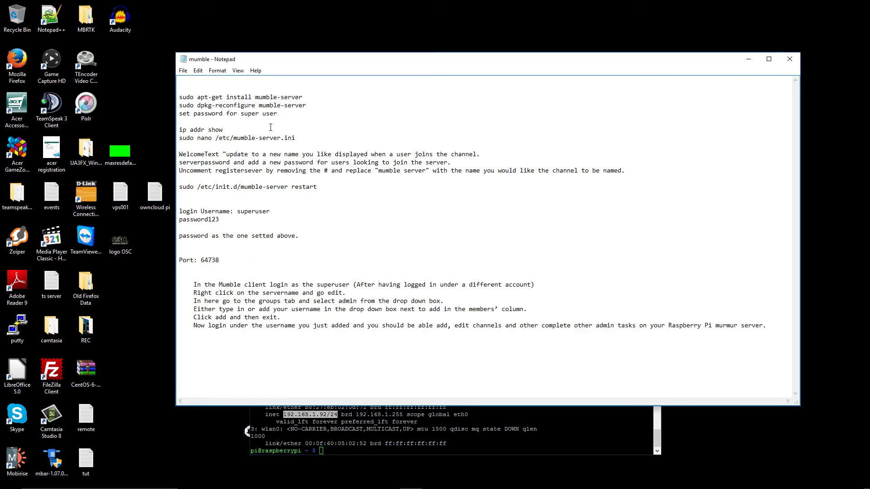
{"action": "type", "text": "192"}
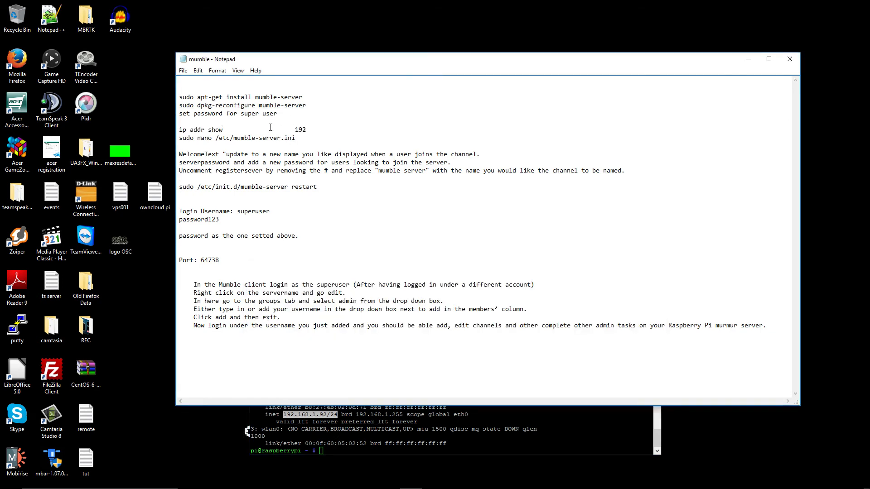